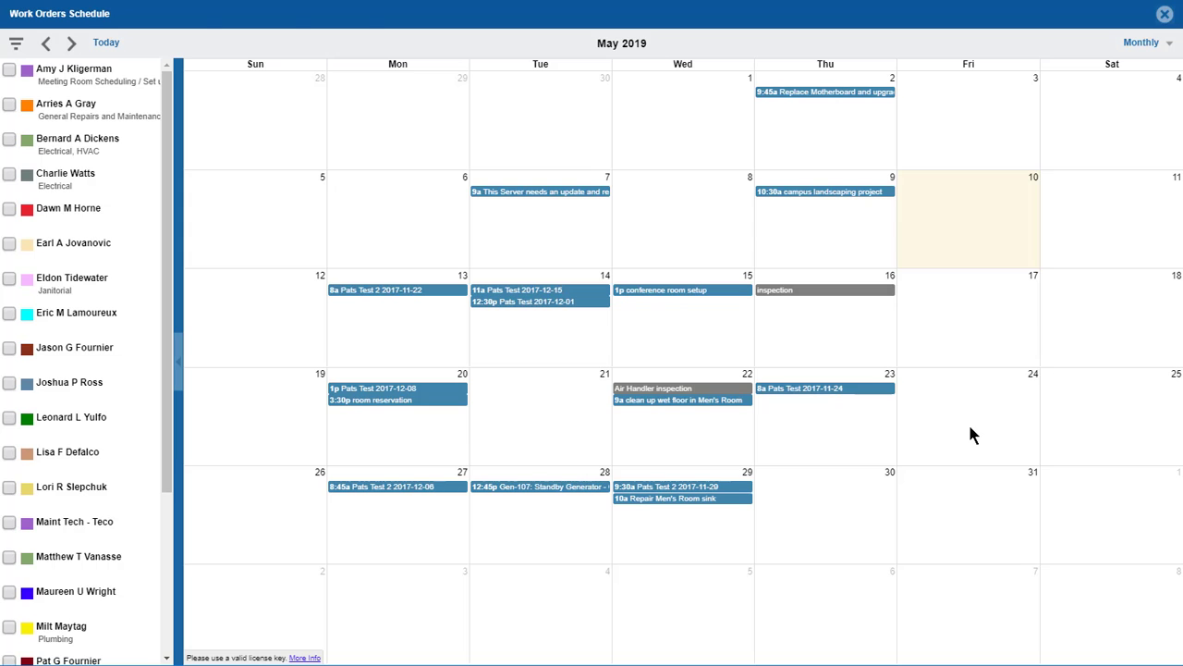
# Close the schedule to get back to the Work Orders list, sorted by number descending from 658.
pyautogui.press('Escape')
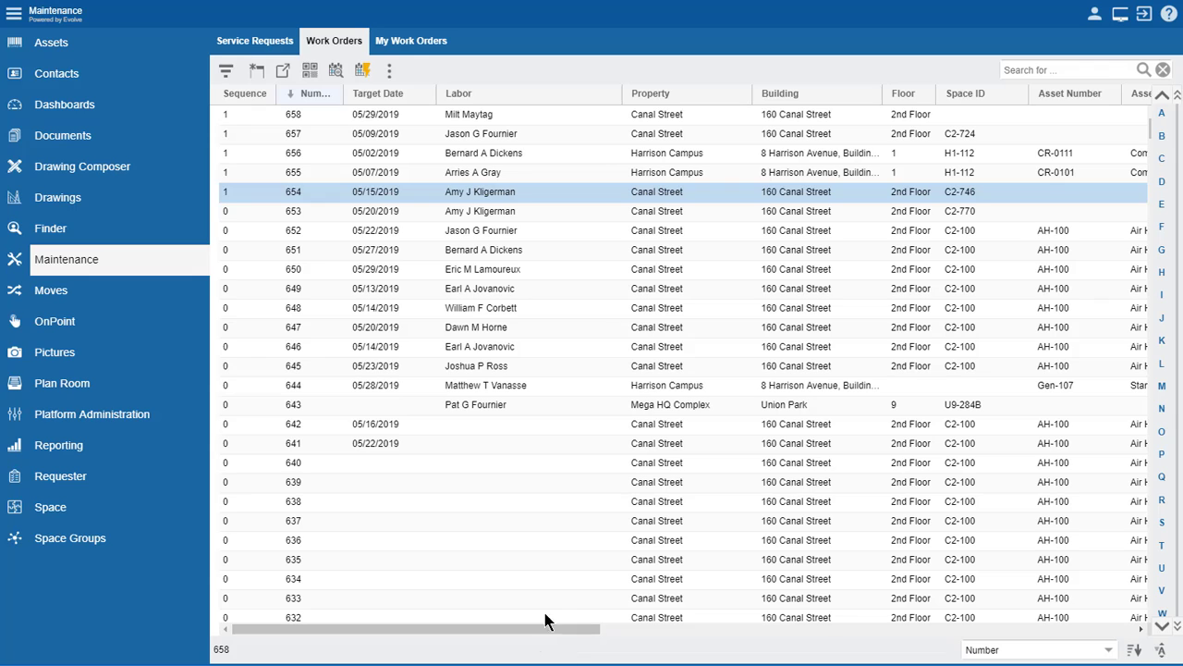
# Open work order 654, review its attributes, and view its labor: one worker from 05/15/2019.
pyautogui.doubleClick(427, 196)
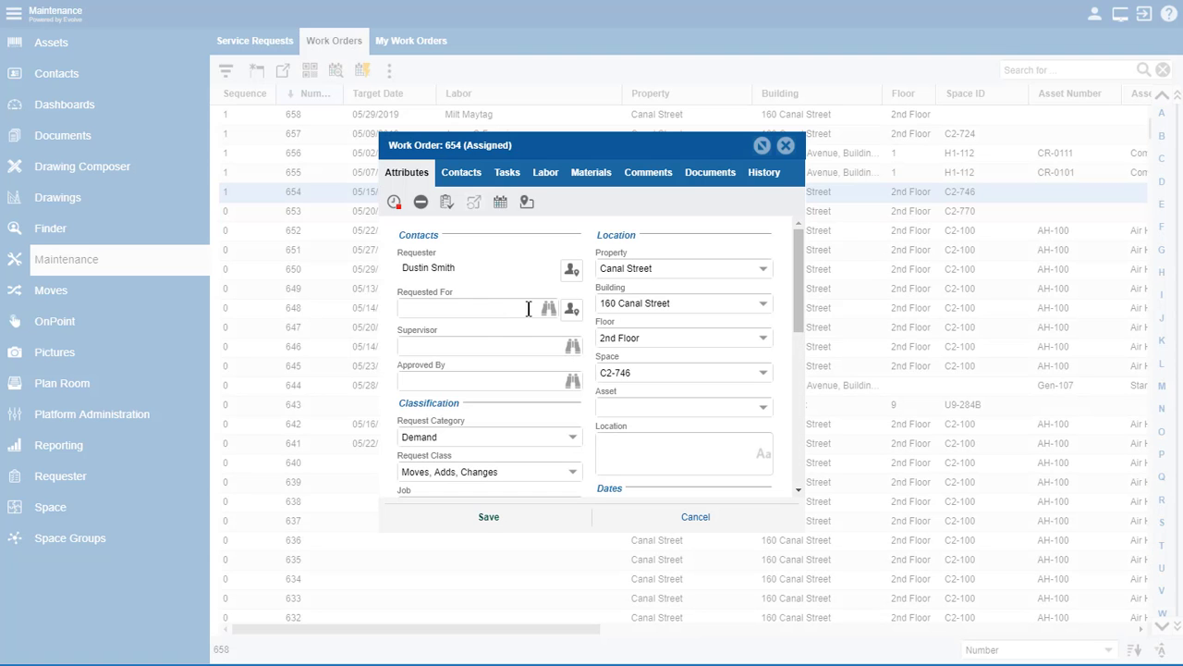
pyautogui.scroll(-5, 532, 310)
pyautogui.scroll(-1, 532, 309)
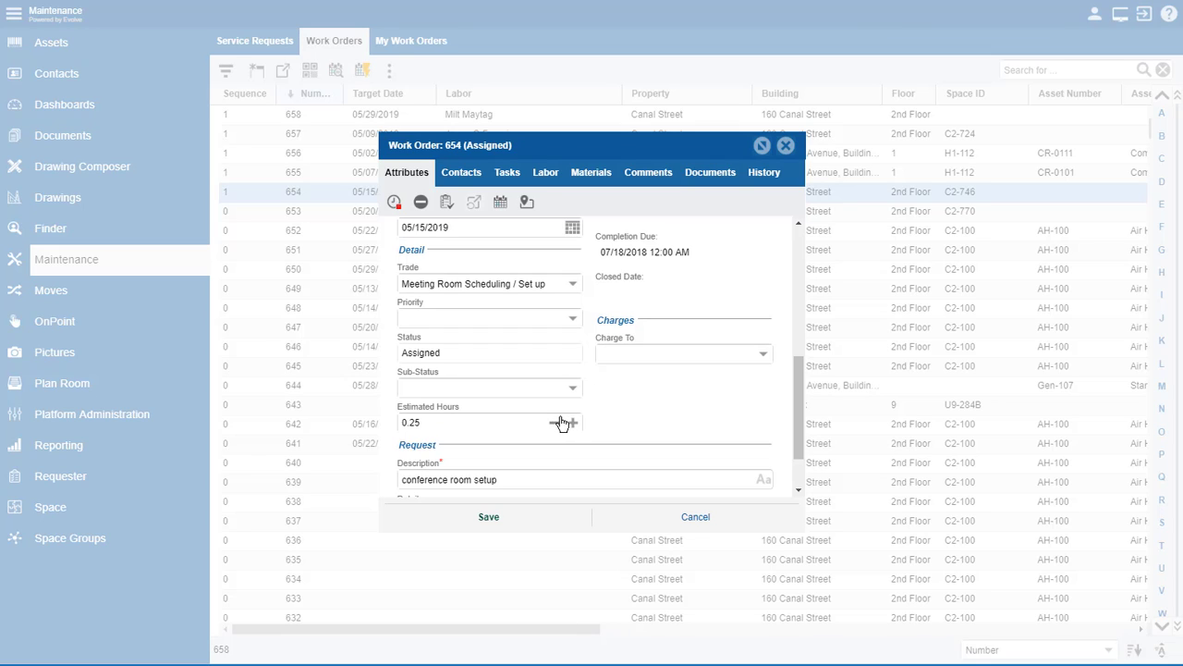
pyautogui.scroll(1, 562, 422)
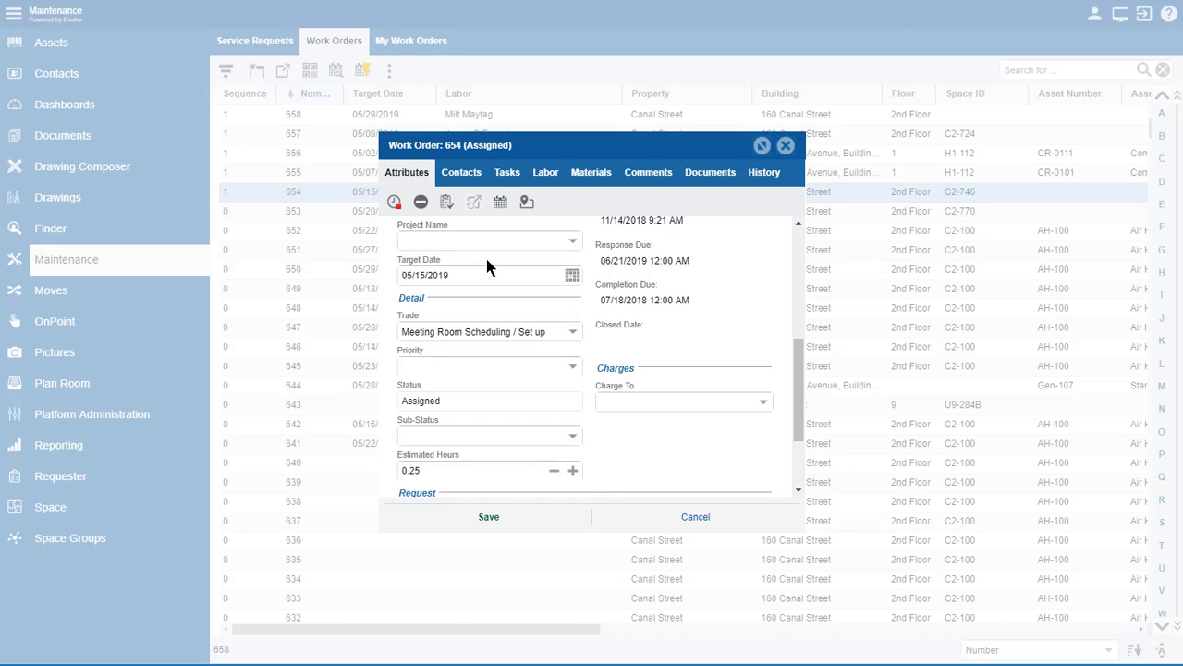
pyautogui.click(548, 177)
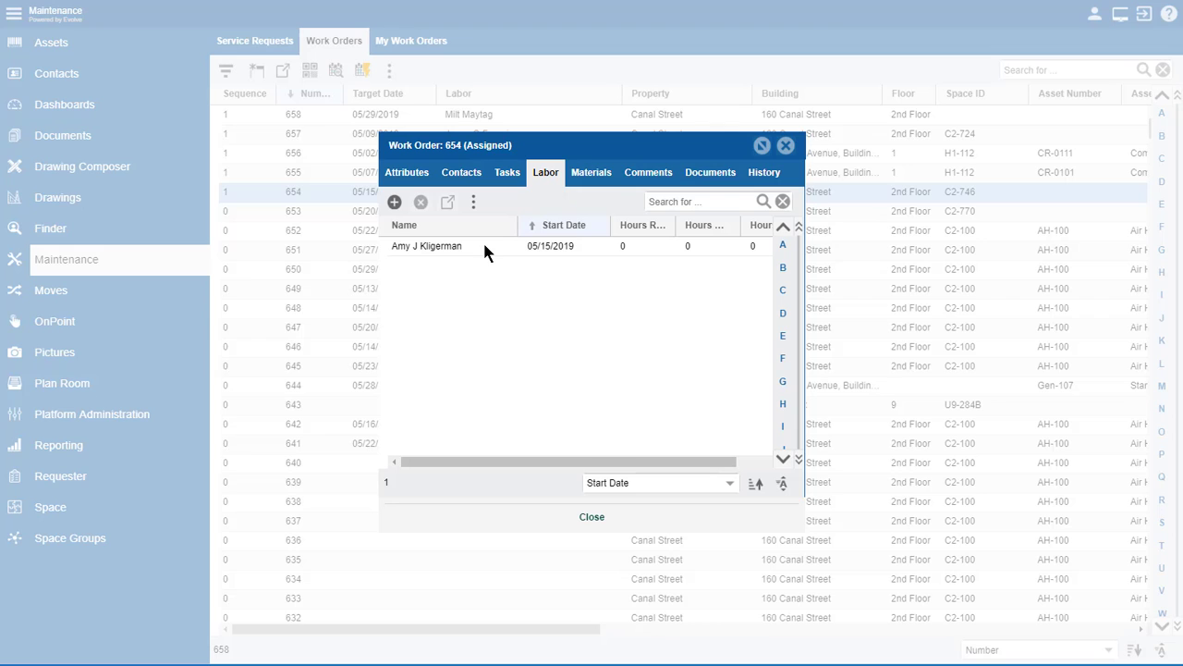
# Close work order 654 so the May 2019 monthly schedule shows again.
pyautogui.click(593, 517)
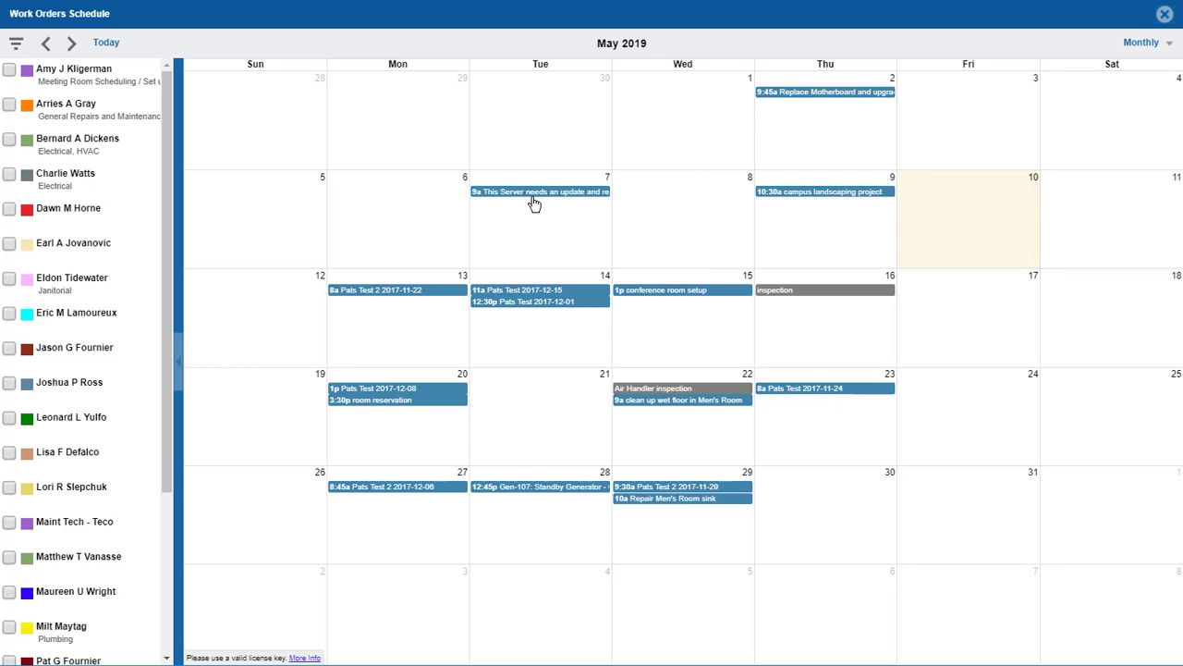
# Turn on four technicians so their jobs appear in their own colours on the May calendar.
pyautogui.moveTo(570, 195)
pyautogui.moveTo(819, 294)
pyautogui.moveTo(708, 394)
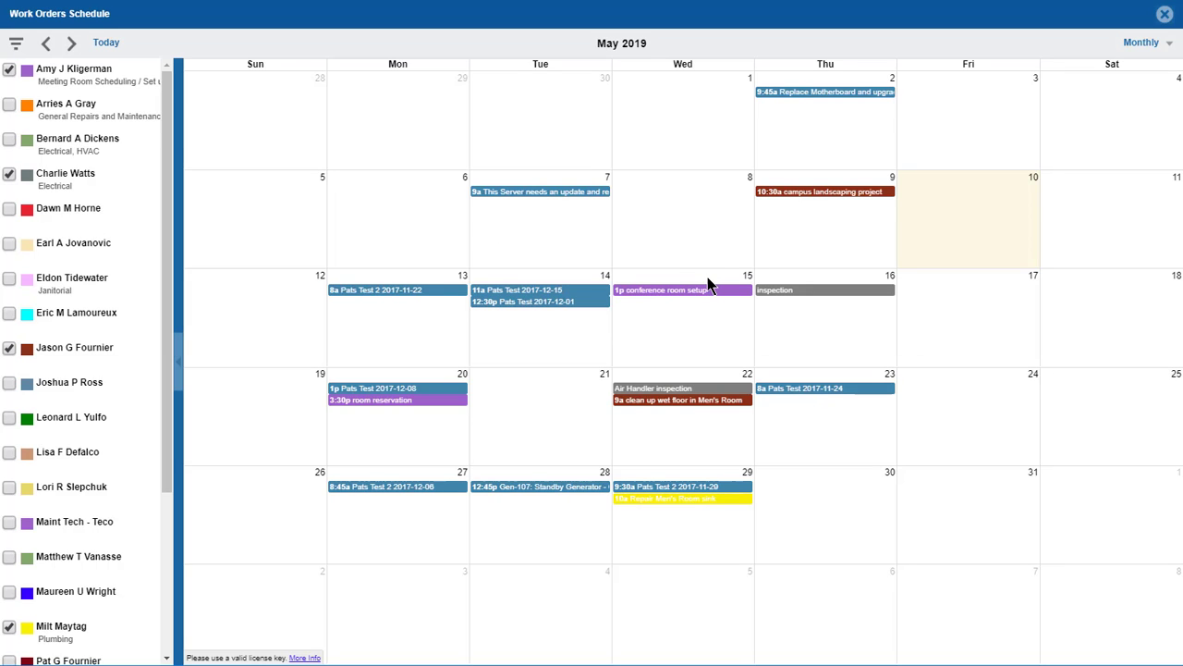
# Show the Weekly view for May 12–18, 2019 with a different set of technicians ticked.
pyautogui.moveTo(681, 292)
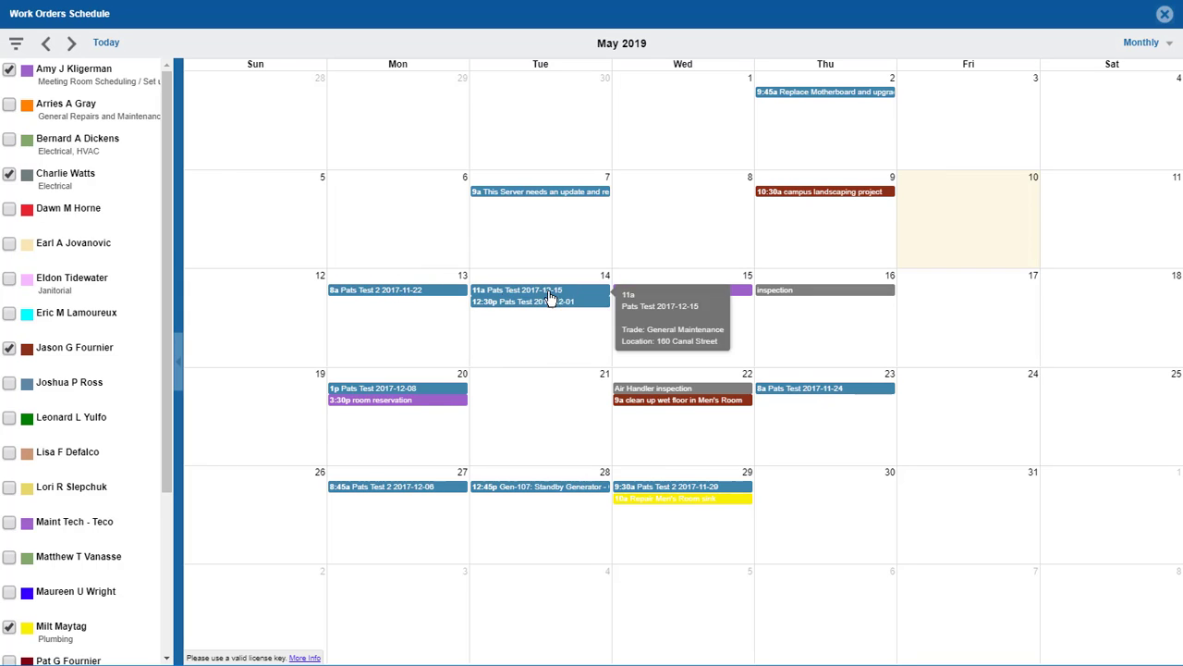
pyautogui.moveTo(729, 294)
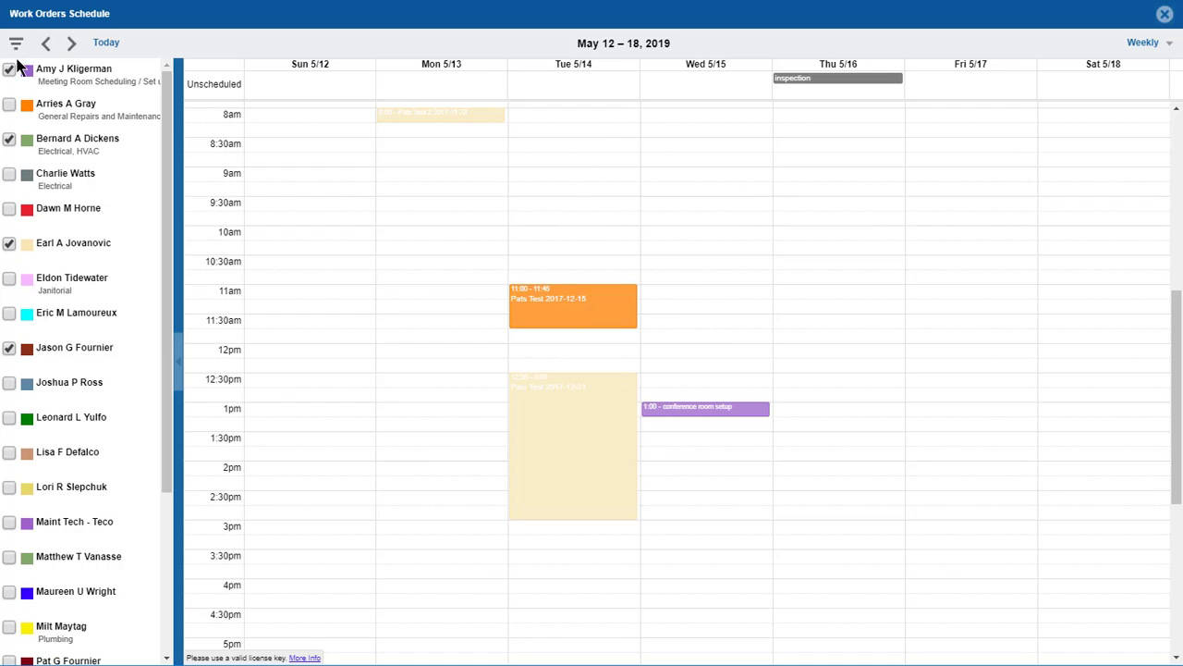
# Tick another technician to add their jobs, and adjust the weekly schedule view.
pyautogui.click(9, 141)
pyautogui.moveTo(448, 118)
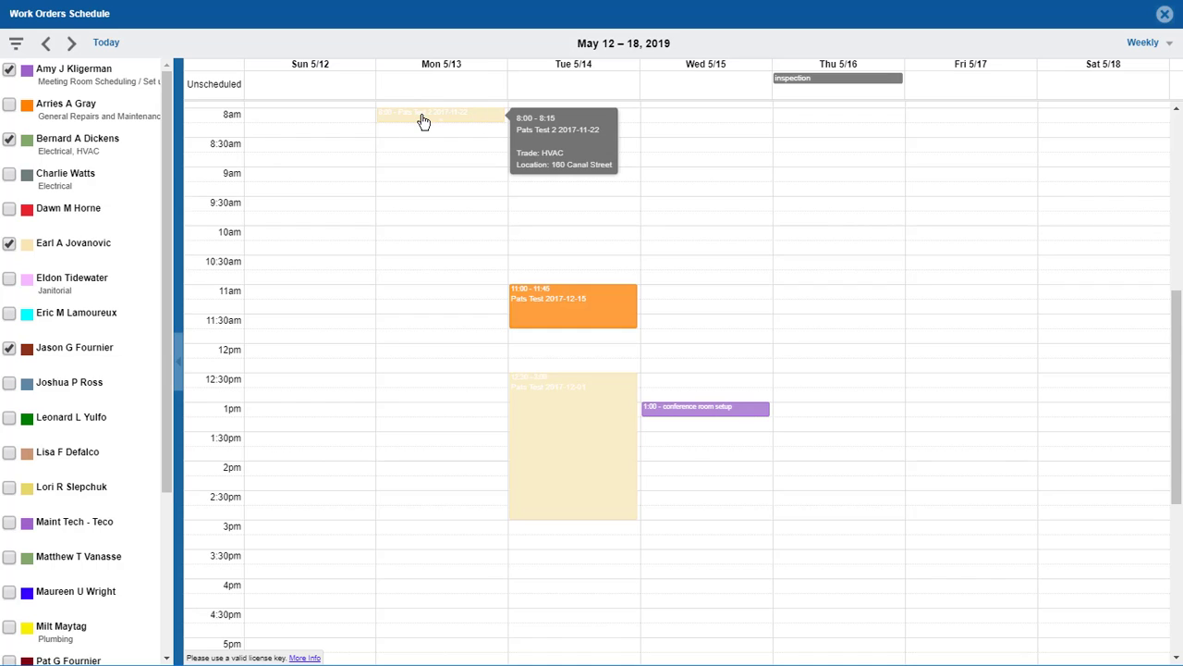
pyautogui.moveTo(569, 418)
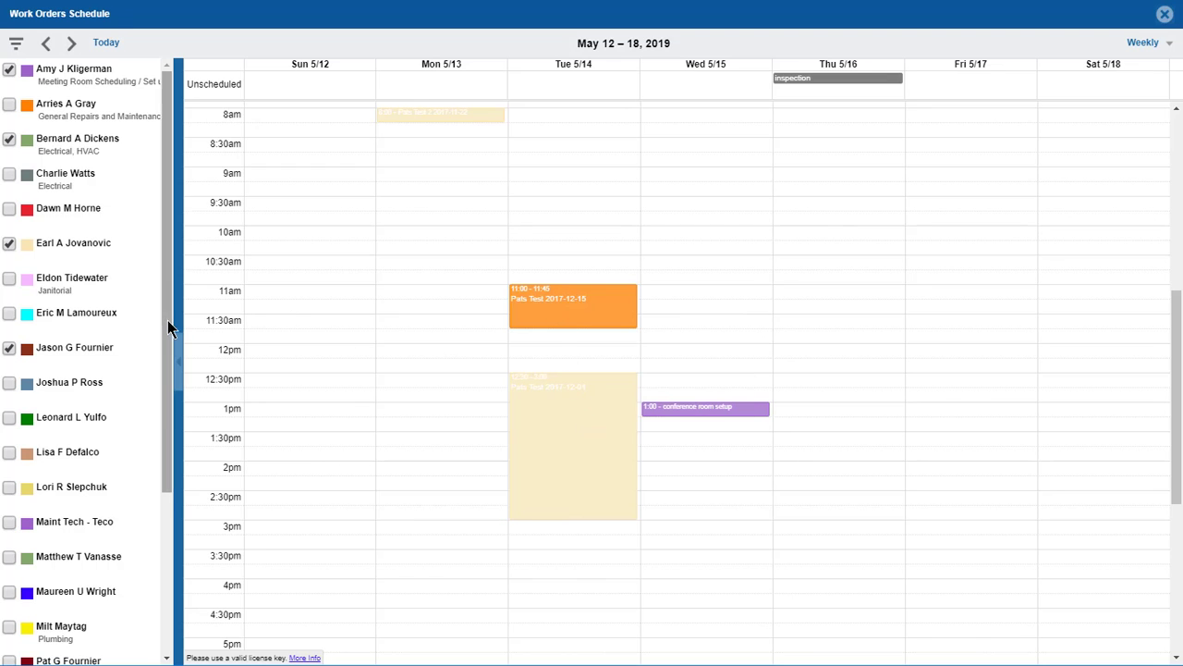
pyautogui.moveTo(168, 336); pyautogui.dragTo(171, 509)
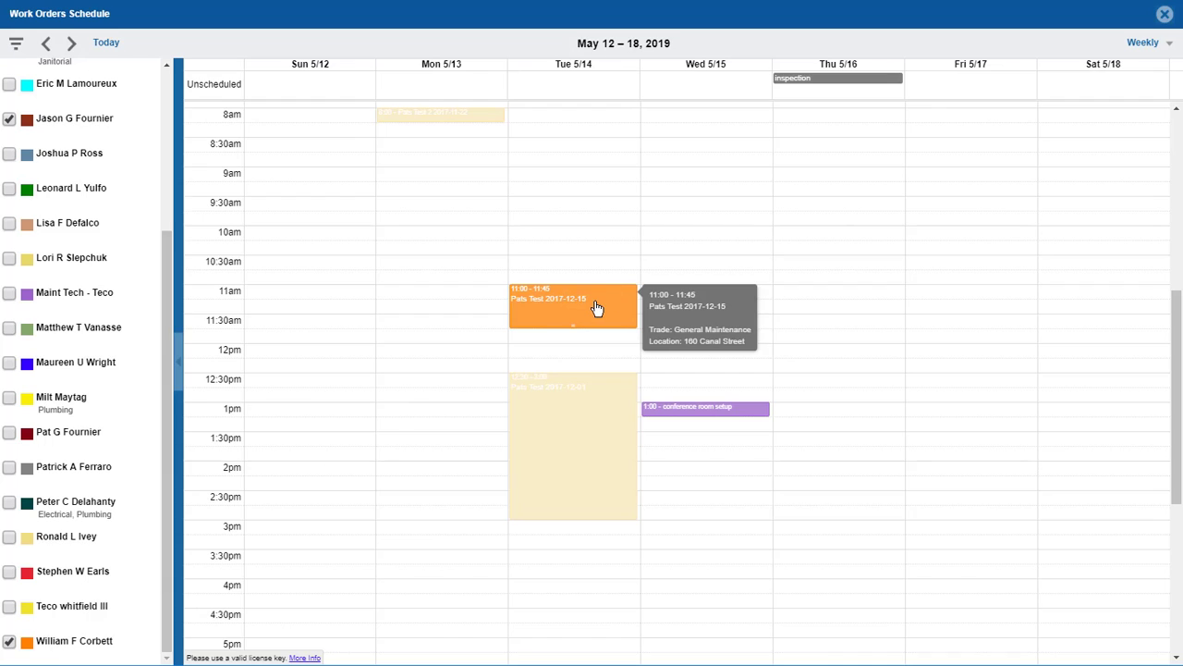
pyautogui.moveTo(737, 408)
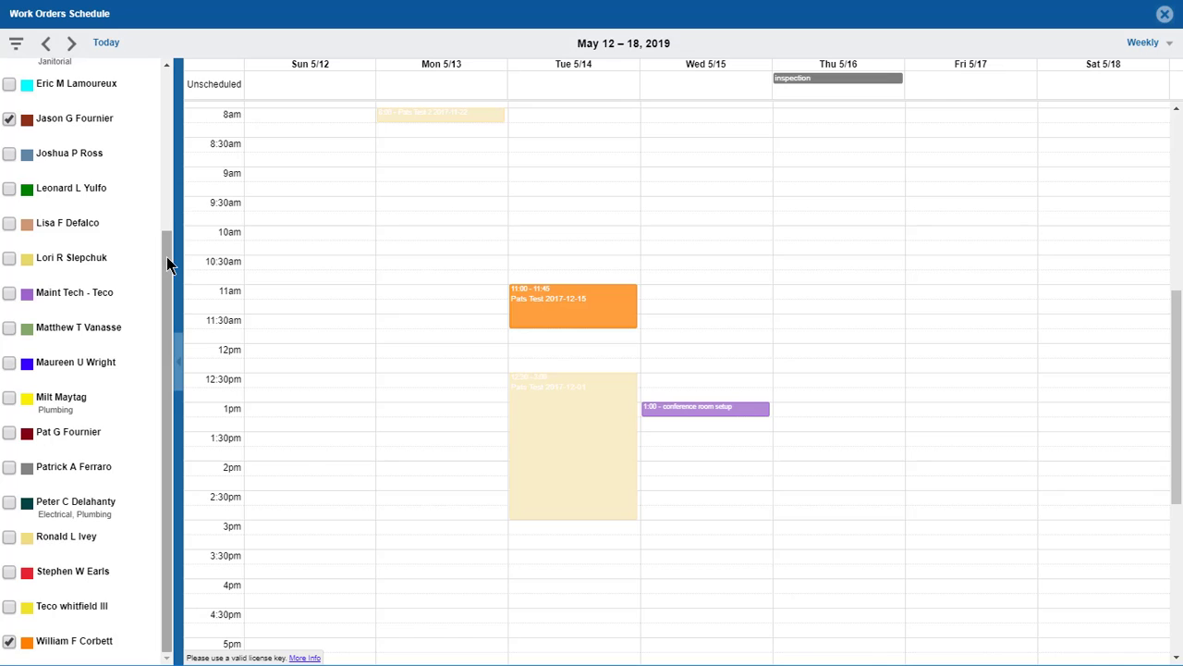
pyautogui.moveTo(169, 262); pyautogui.dragTo(172, 98)
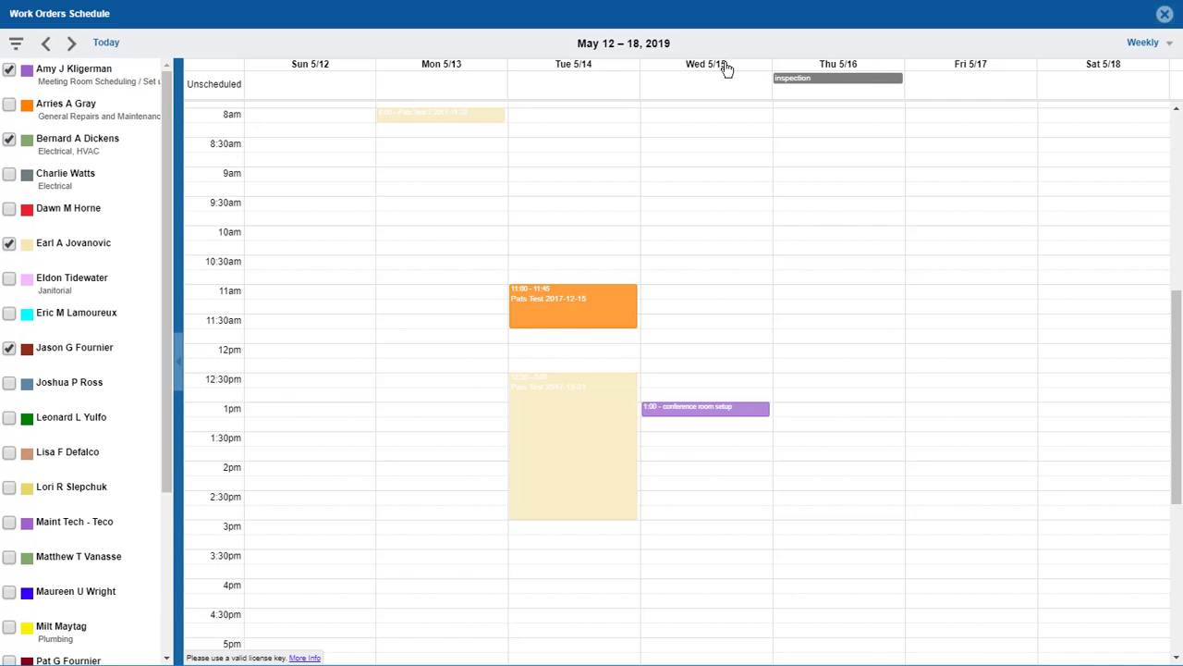
# Drag Wednesday's conference room setup from 1:00 down to 1:45.
pyautogui.moveTo(821, 82)
pyautogui.moveTo(563, 323)
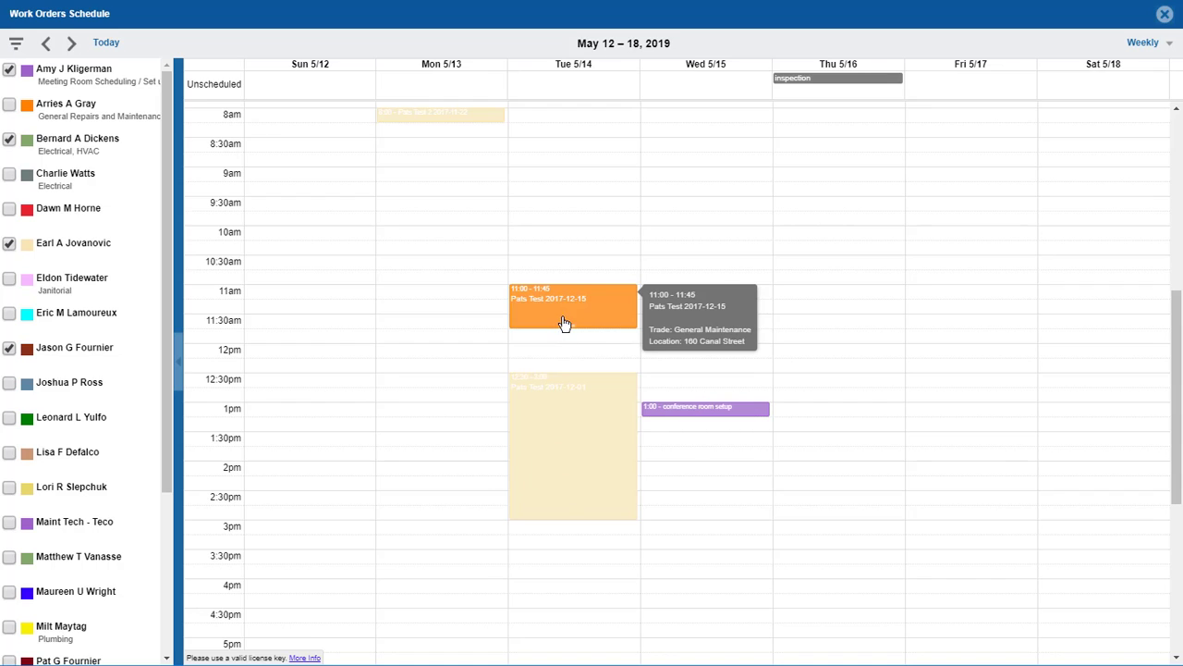
pyautogui.moveTo(693, 416)
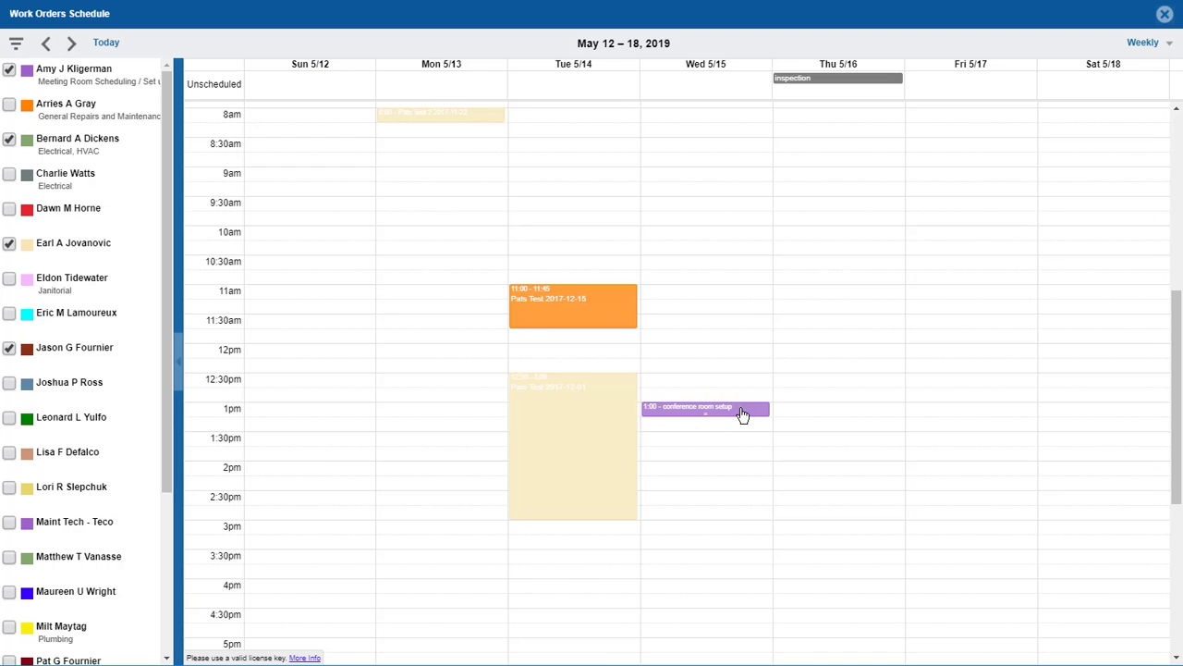
pyautogui.moveTo(742, 414); pyautogui.dragTo(750, 451)
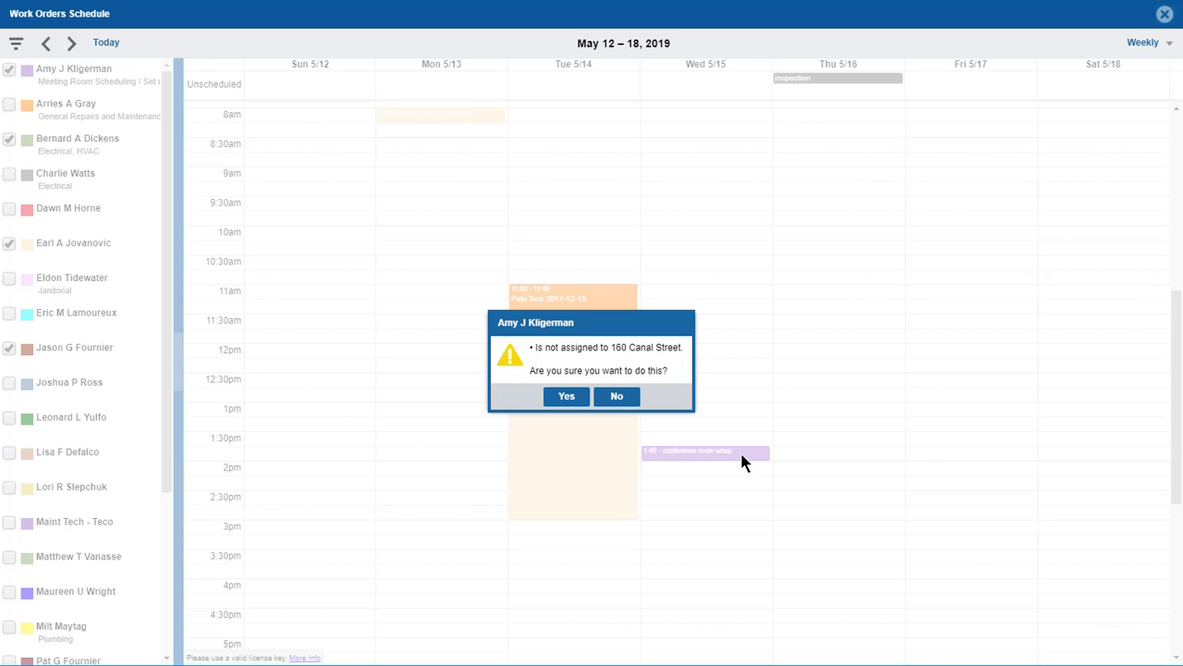
# Confirm the conference room setup at 1:45, then drag Pats Test 2017-12-01 from Tuesday to Monday.
pyautogui.click(566, 396)
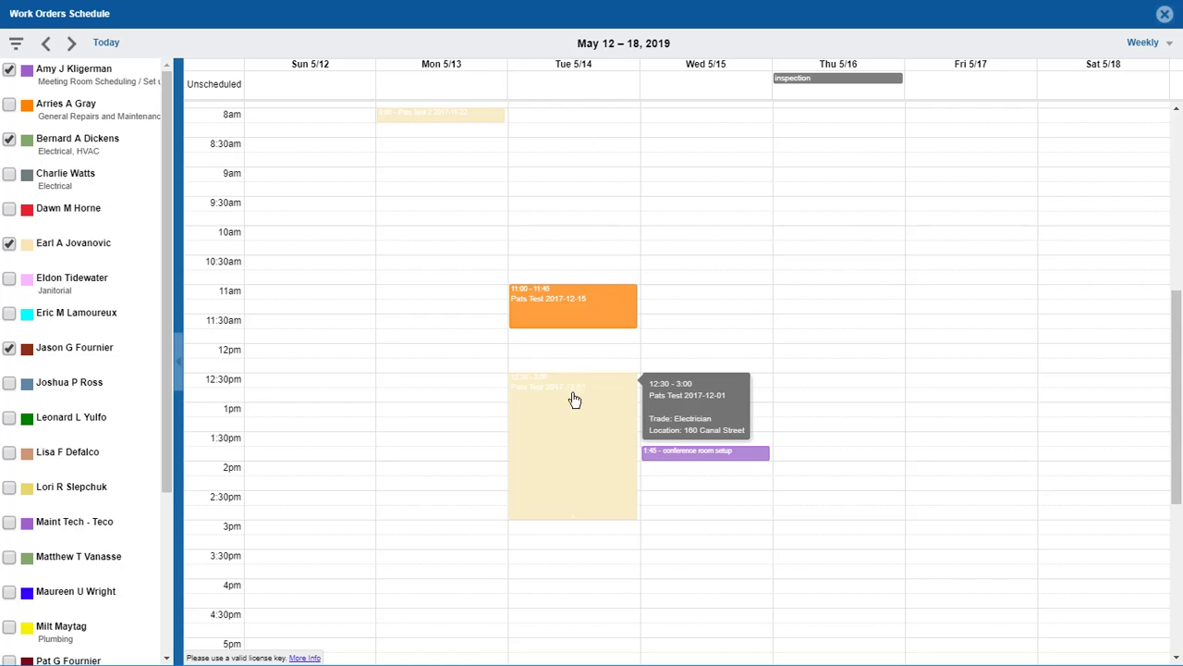
pyautogui.moveTo(577, 431); pyautogui.dragTo(482, 424)
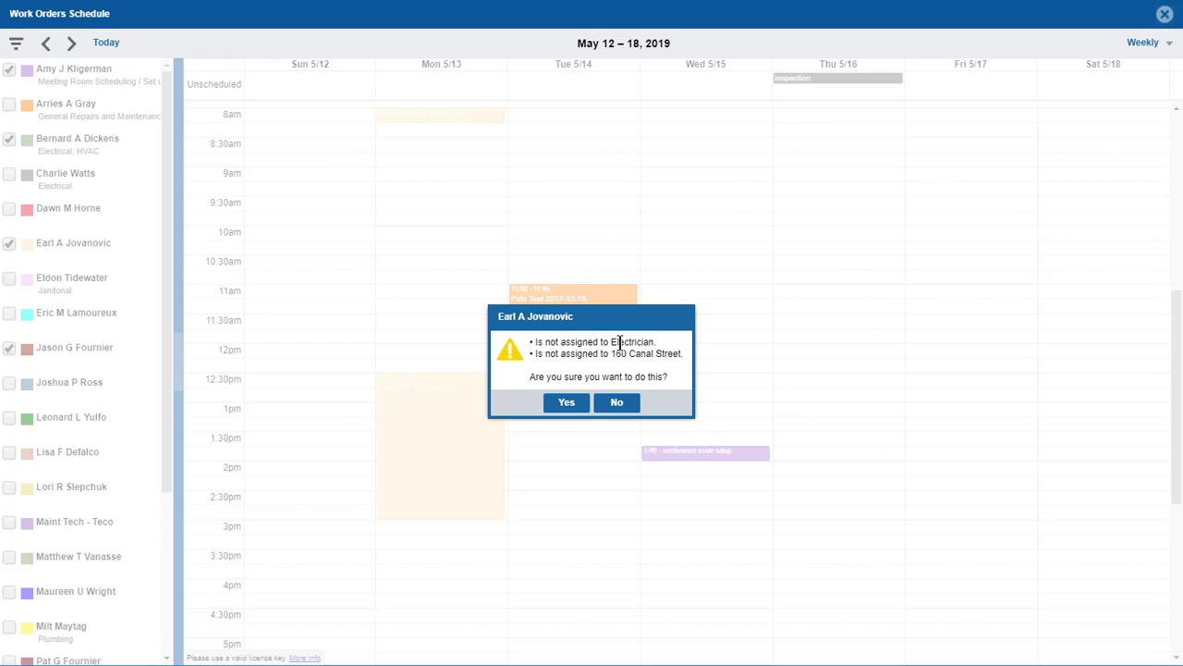
# Confirm placing Pats Test 2017-12-01 on Monday 5/13 at 12:30 despite the assignment warnings.
pyautogui.click(564, 407)
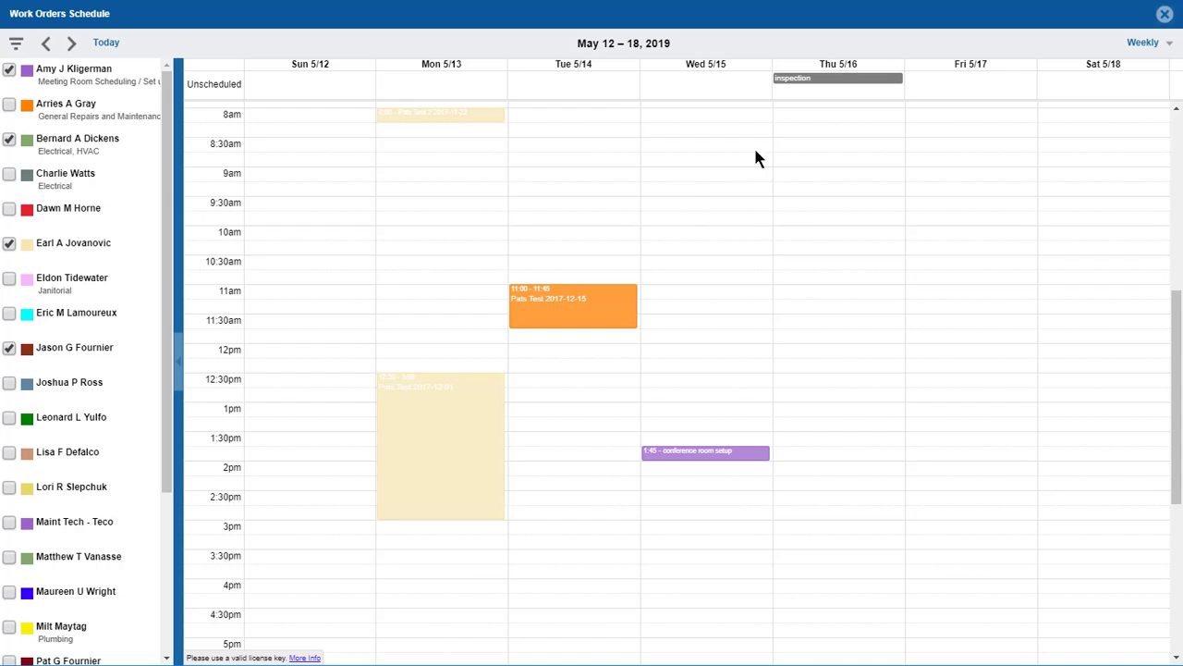
# Open Thursday's inspection work order 642 and view its labor list.
pyautogui.moveTo(828, 85)
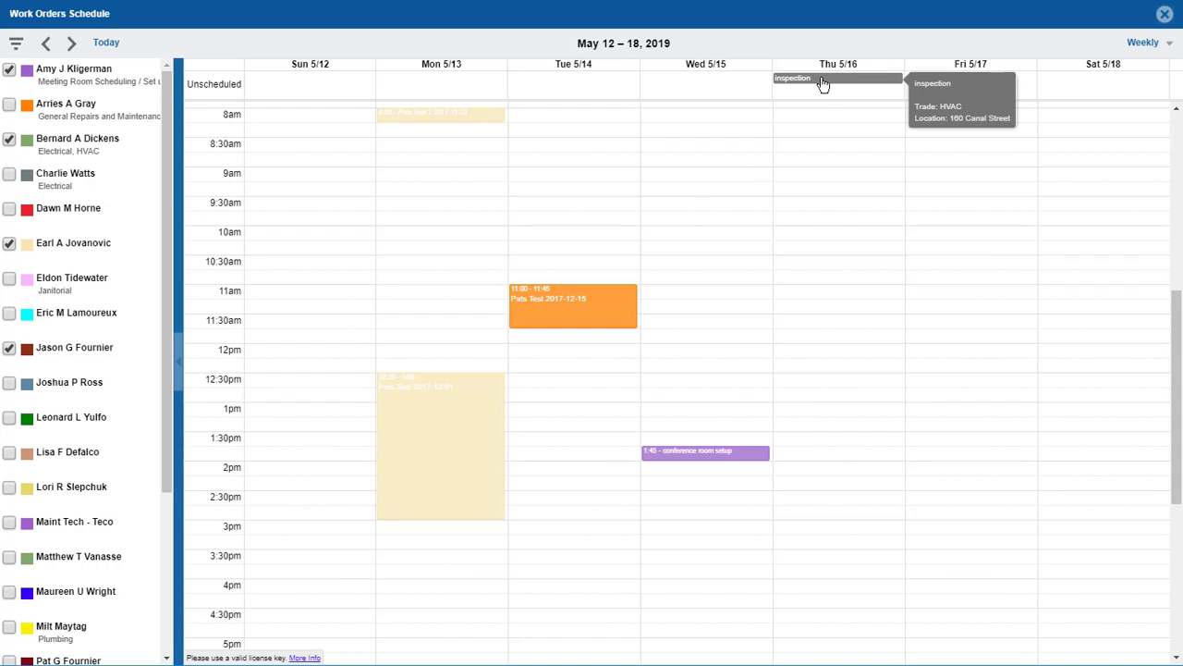
pyautogui.click(825, 86)
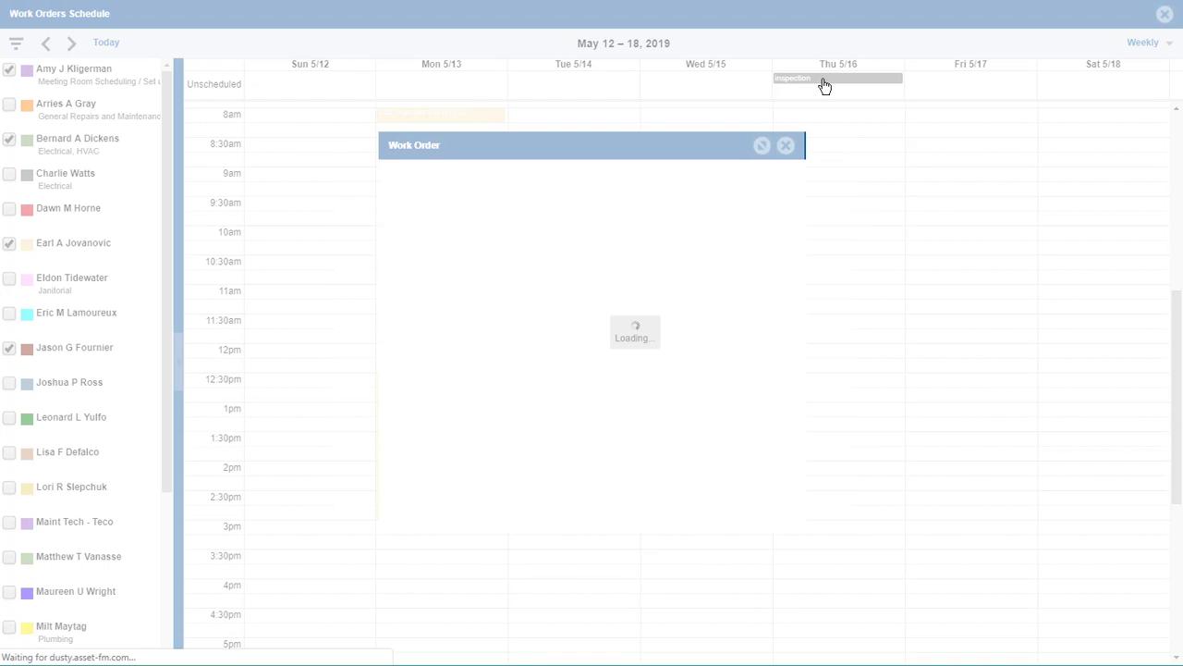
pyautogui.scroll(-4, 522, 301)
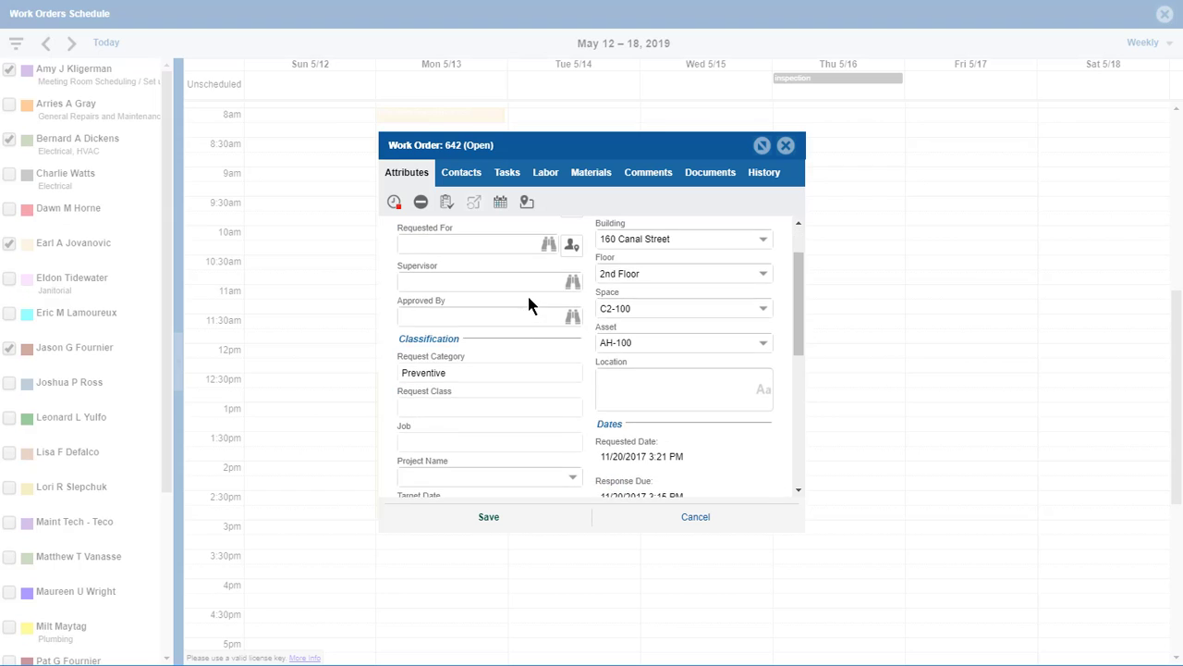
pyautogui.scroll(4, 528, 288)
pyautogui.scroll(1, 532, 289)
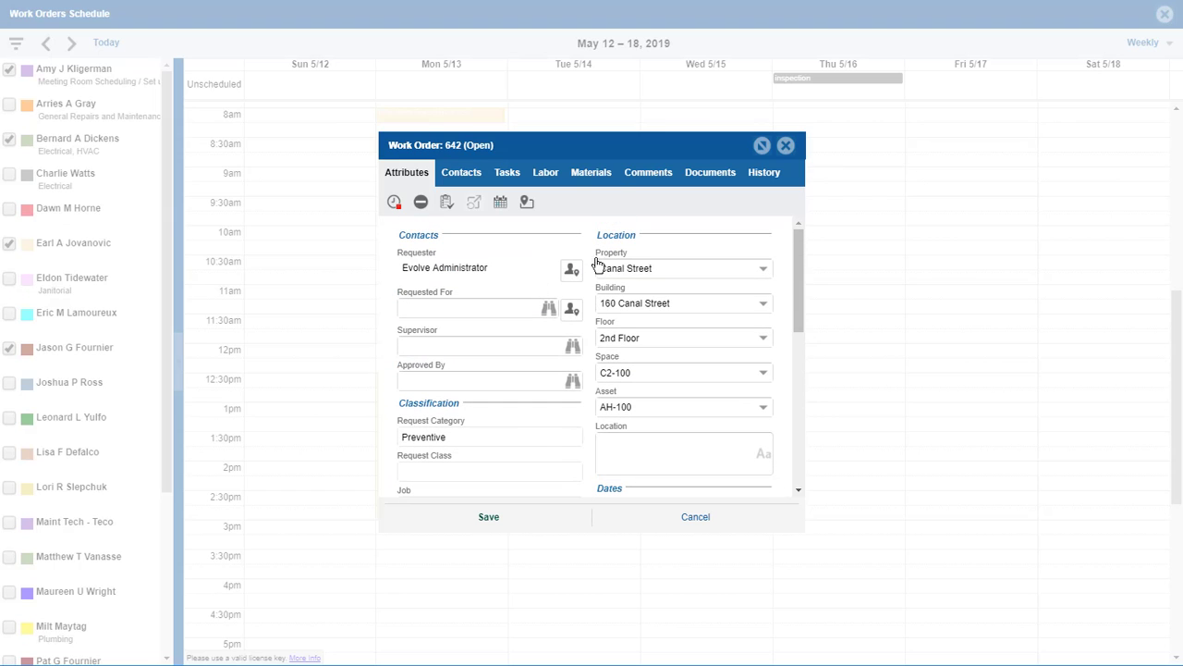
pyautogui.click(547, 176)
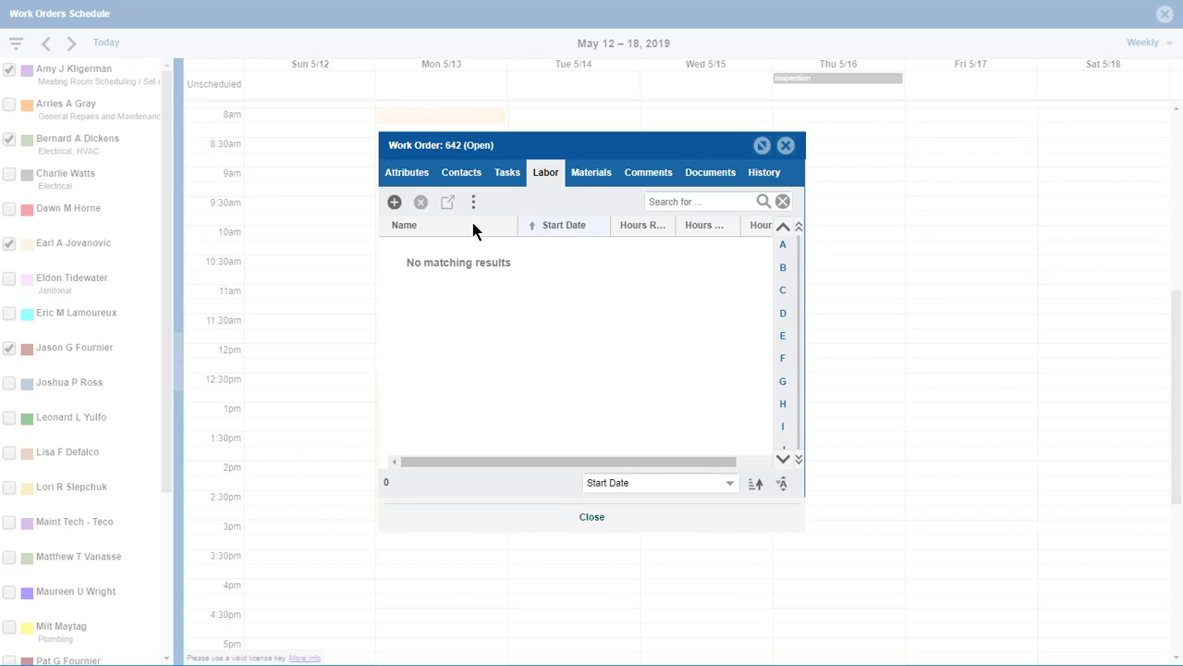
# Add the Electrical, HVAC technician as labor, save, and close the work order.
pyautogui.click(394, 202)
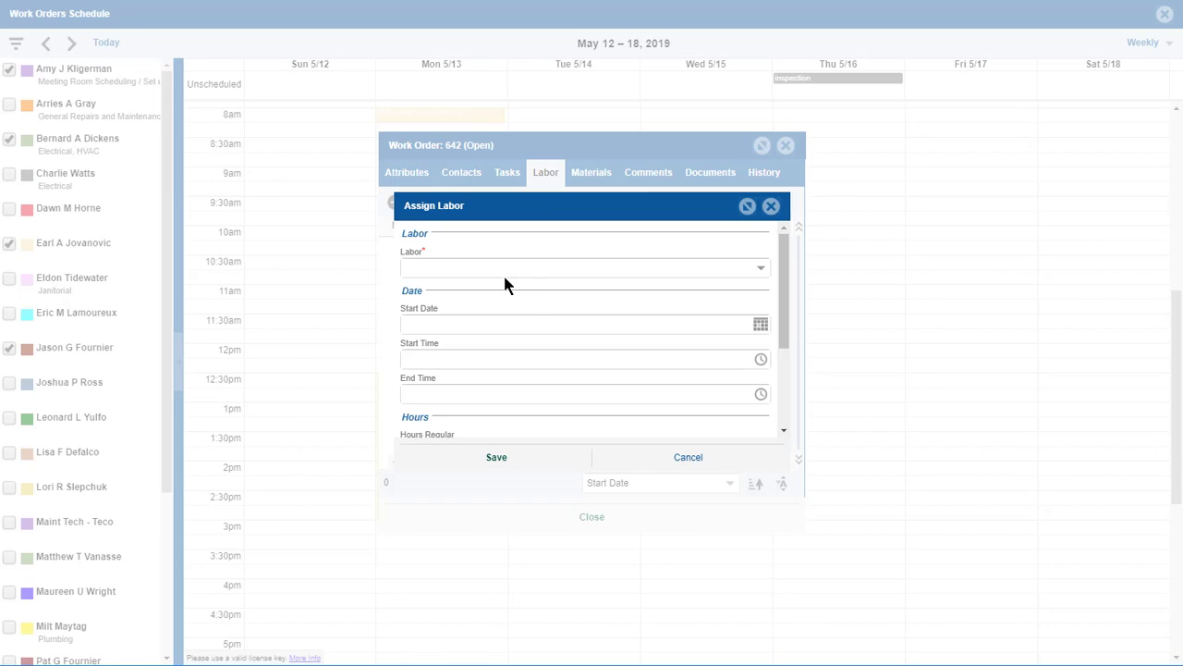
pyautogui.click(761, 268)
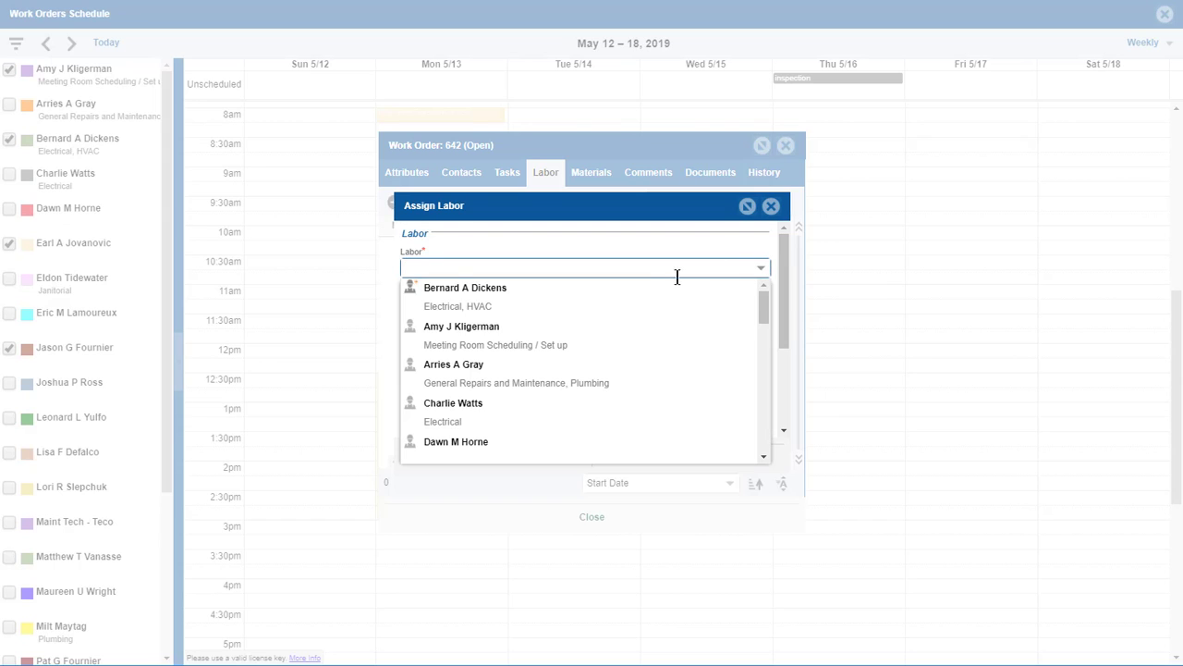
pyautogui.click(483, 301)
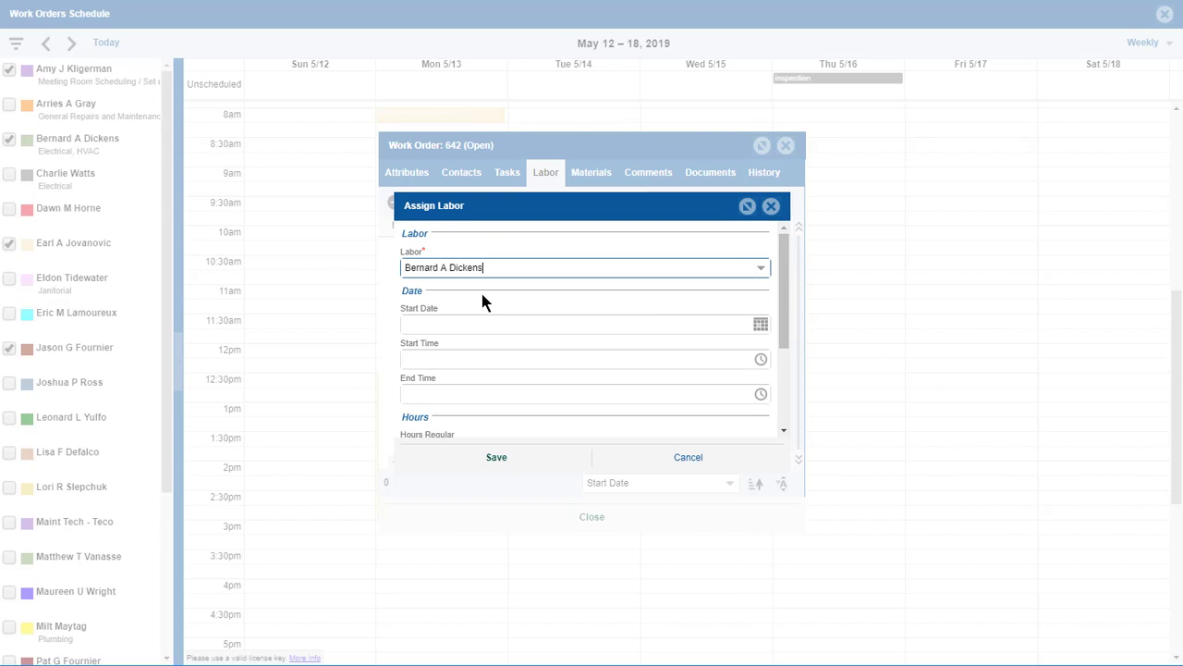
pyautogui.click(496, 459)
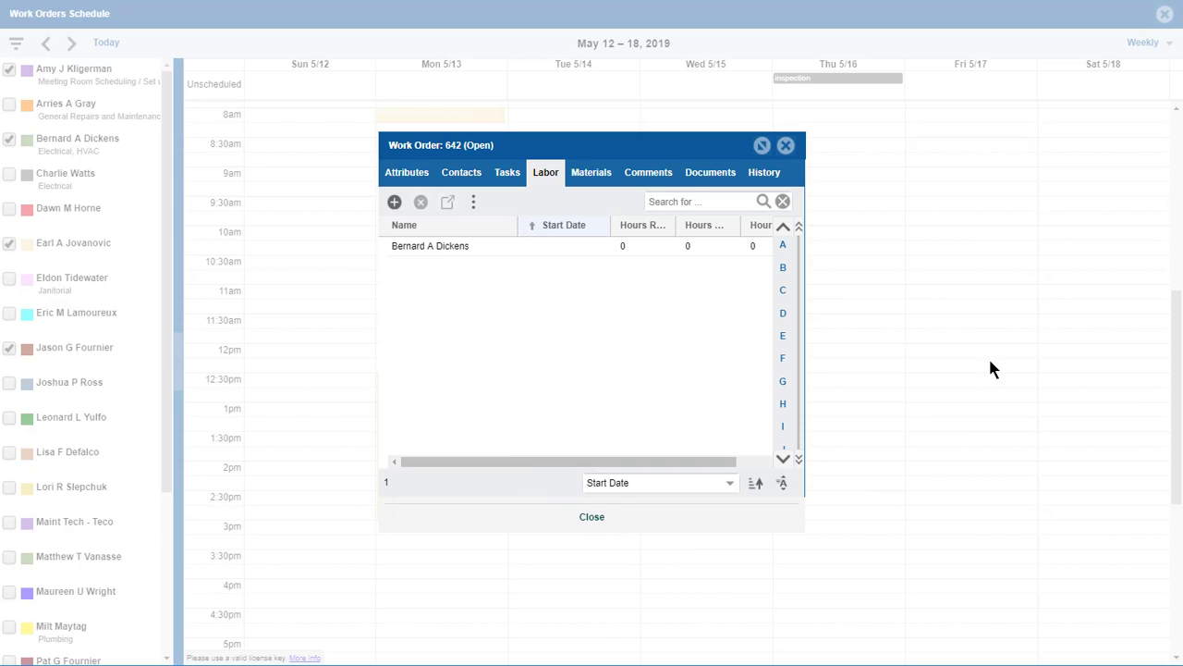
pyautogui.click(592, 519)
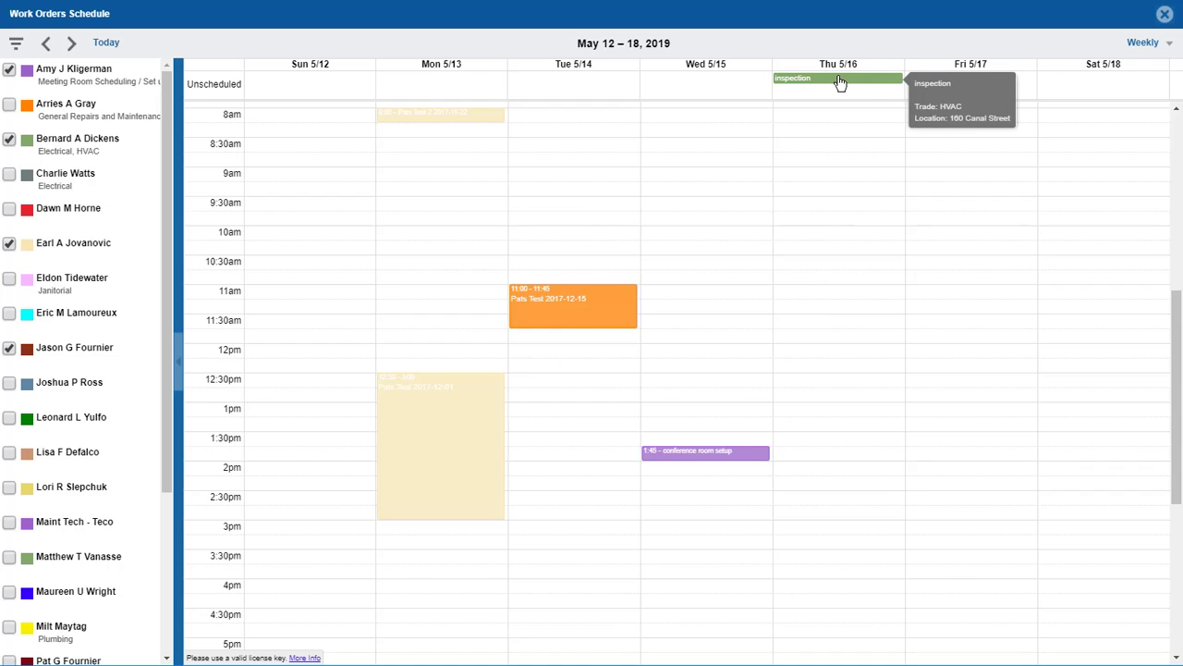
# Move the inspection from Unscheduled to Thursday 5/16 at 10:00, accepting the location warning.
pyautogui.moveTo(840, 78); pyautogui.dragTo(881, 265)
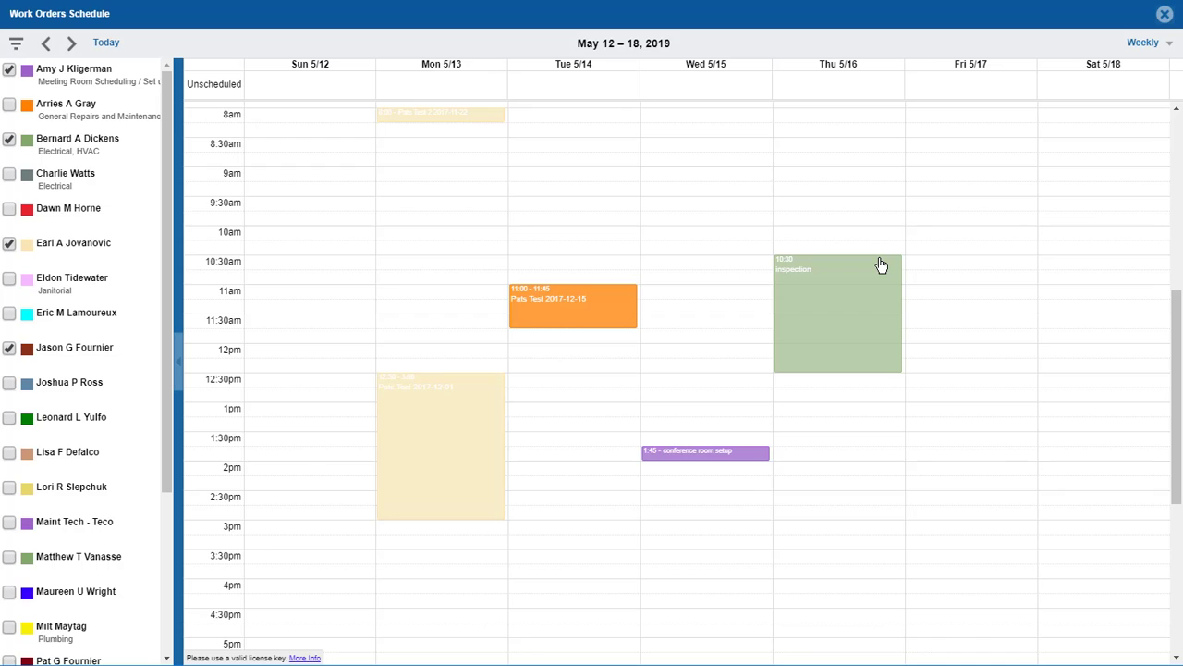
pyautogui.moveTo(881, 265); pyautogui.dragTo(881, 239)
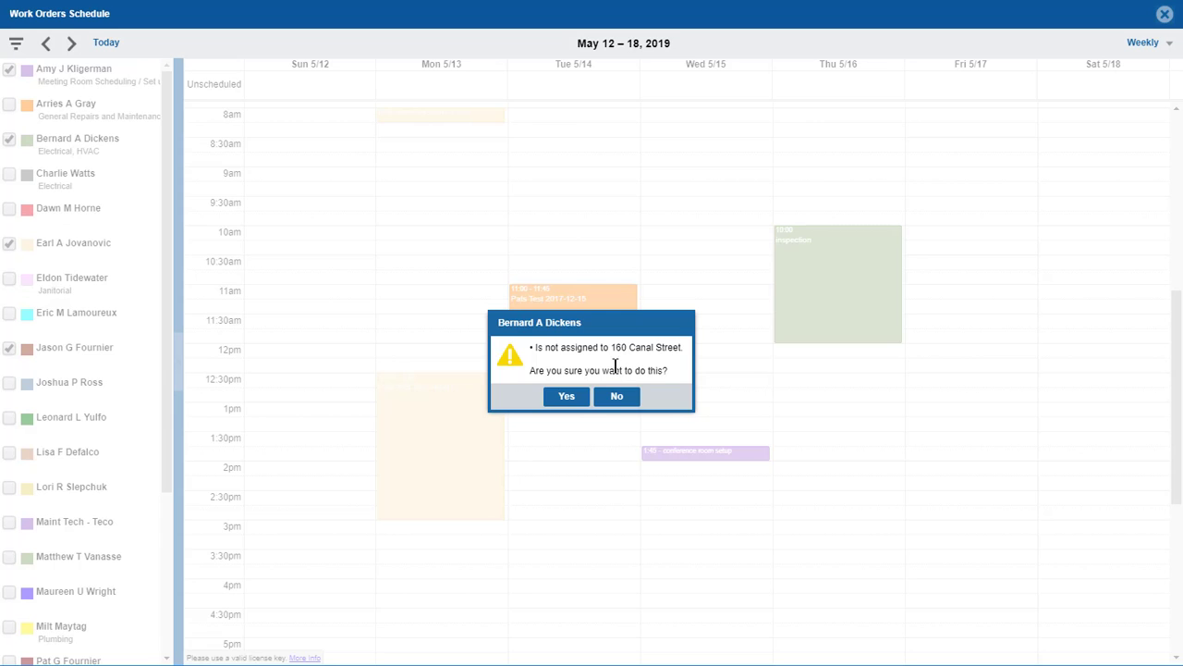
pyautogui.click(567, 398)
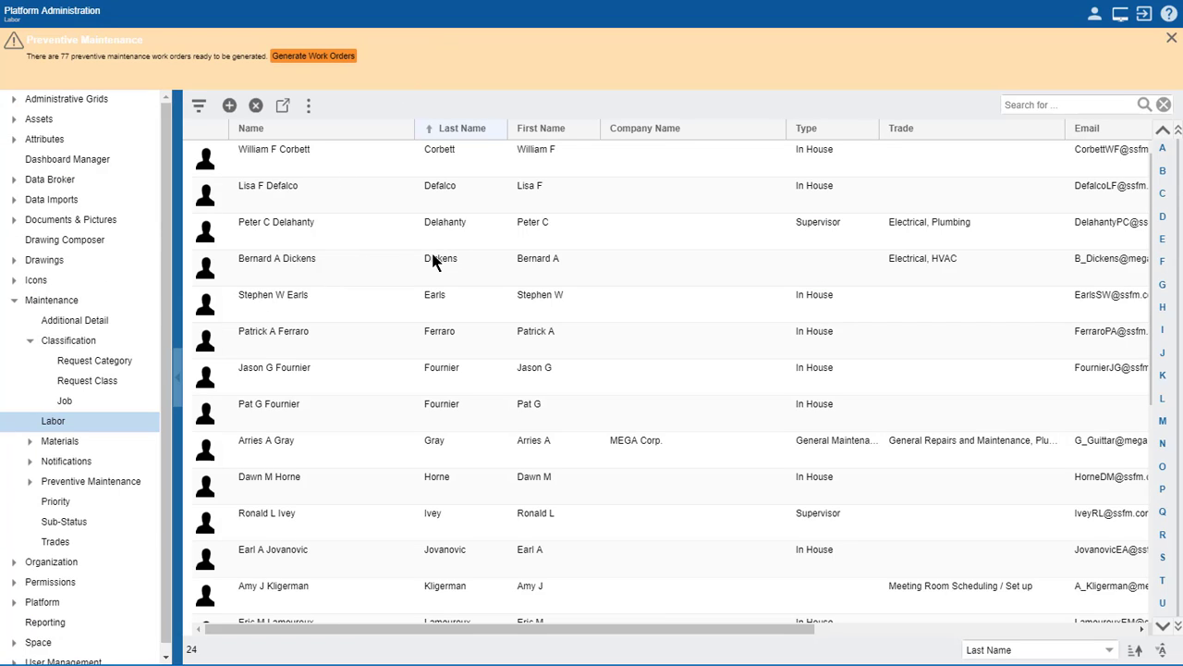
# Open the Electrical, HVAC technician's labor record with cost center Human Resources (502).
pyautogui.doubleClick(587, 270)
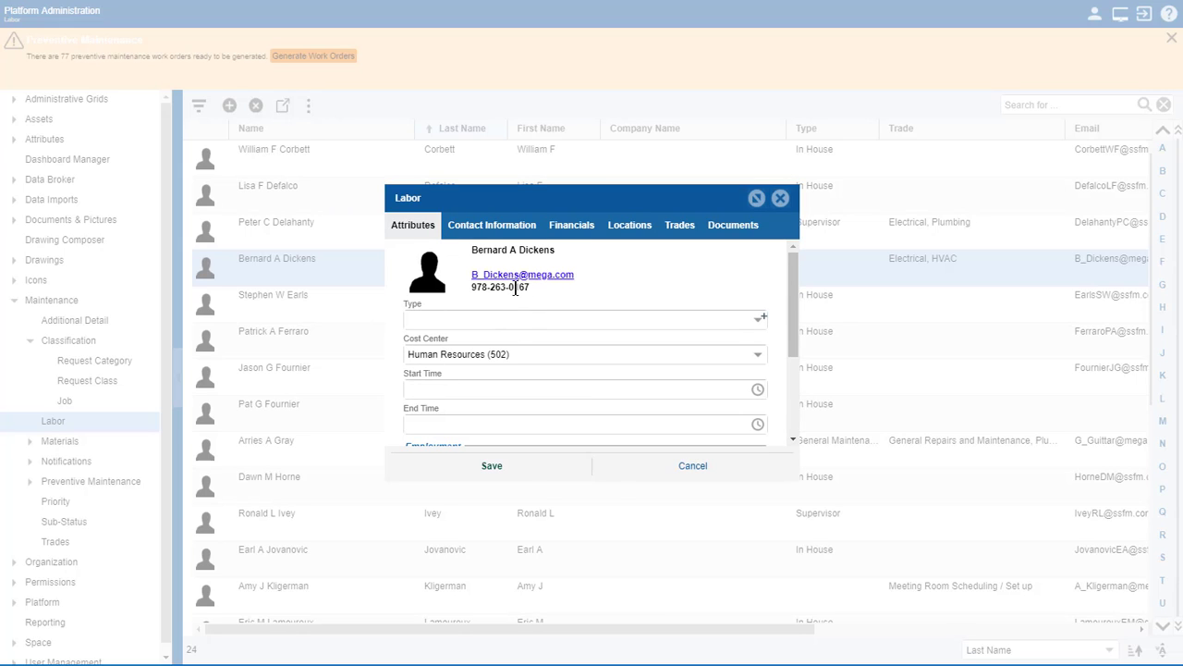
pyautogui.scroll(-4, 507, 297)
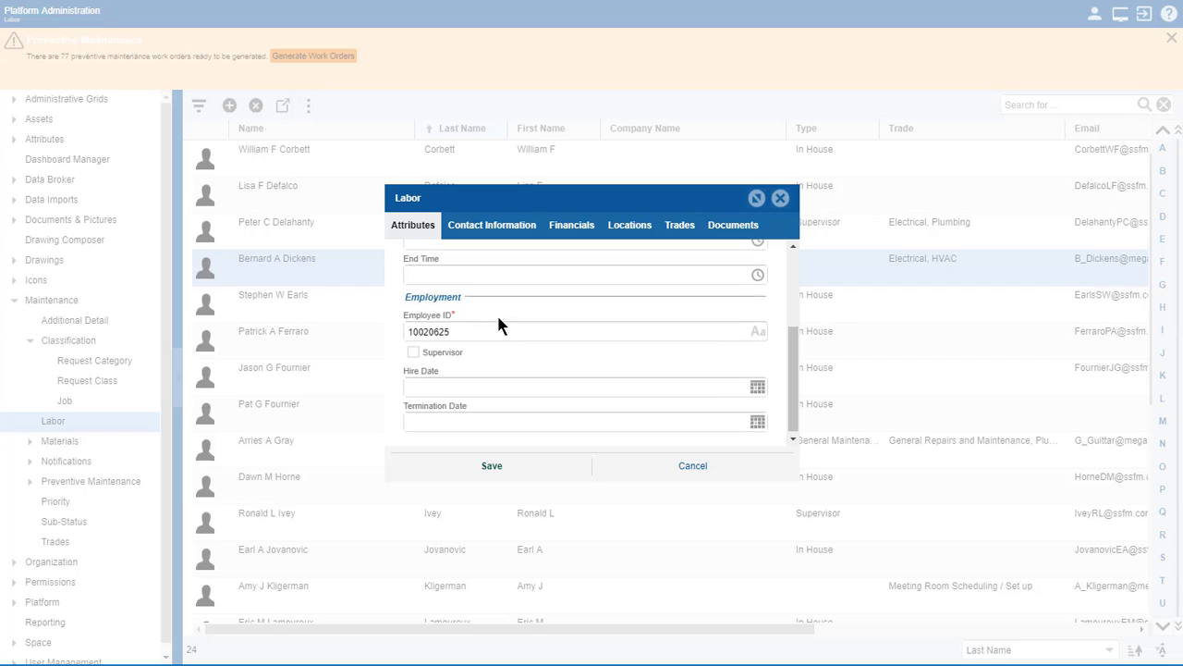
pyautogui.scroll(4, 500, 324)
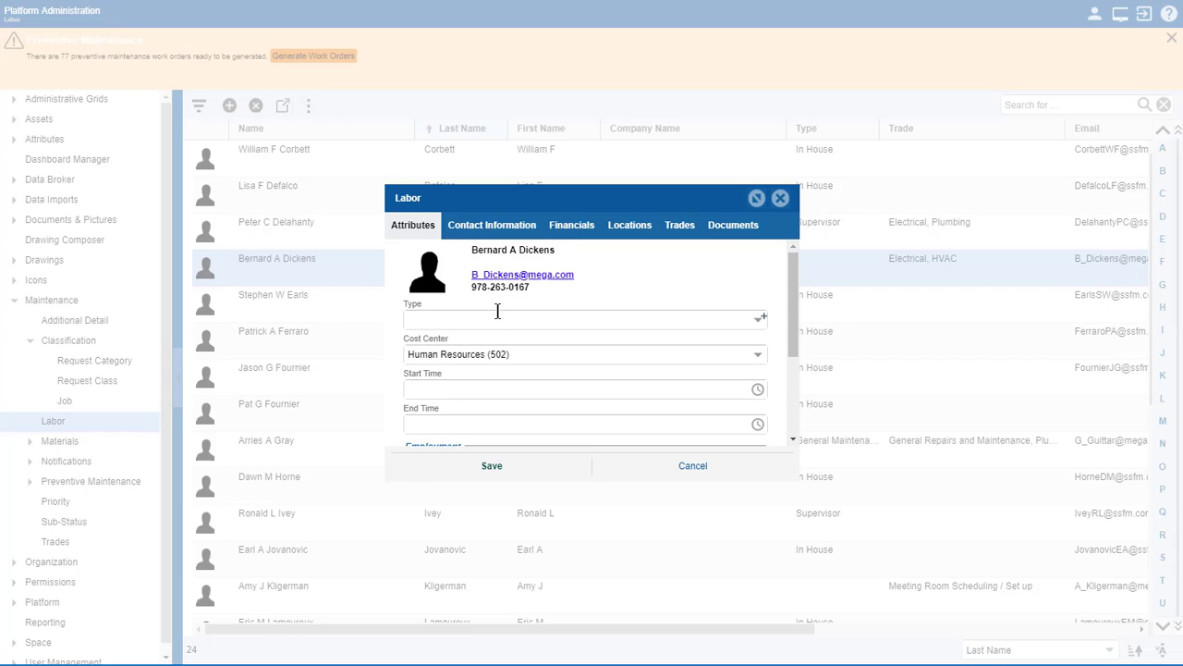
# Add Harrison Campus to the technician's locations beside Canal Street, then review his Electrical and HVAC trades.
pyautogui.click(622, 233)
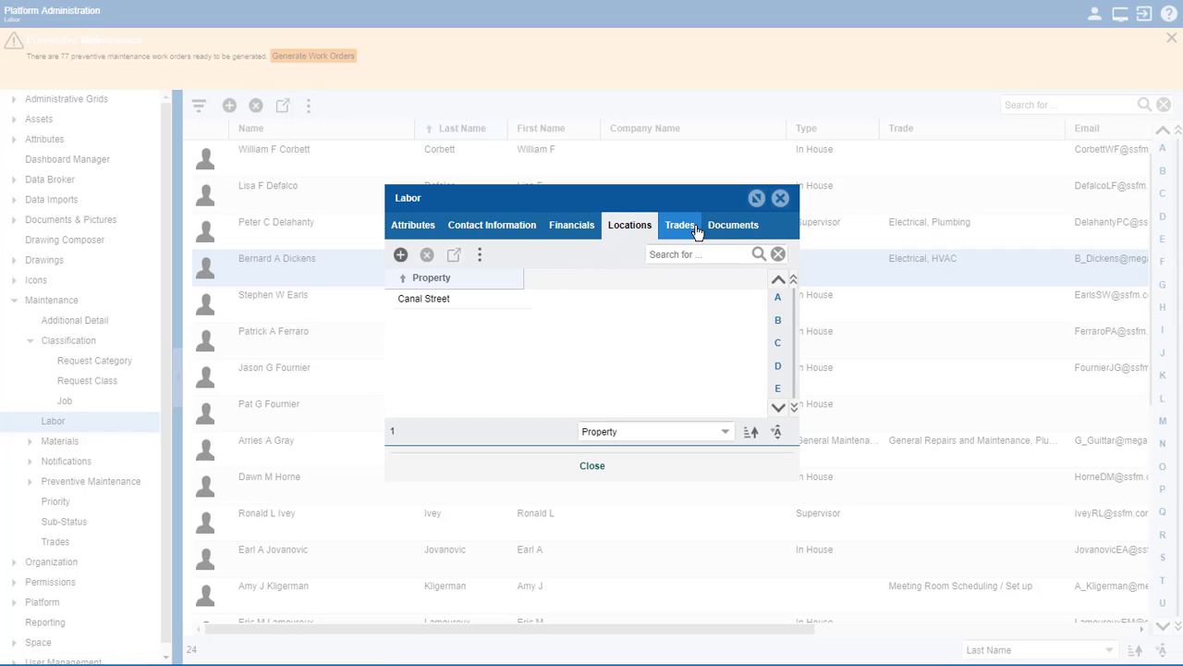
pyautogui.click(401, 256)
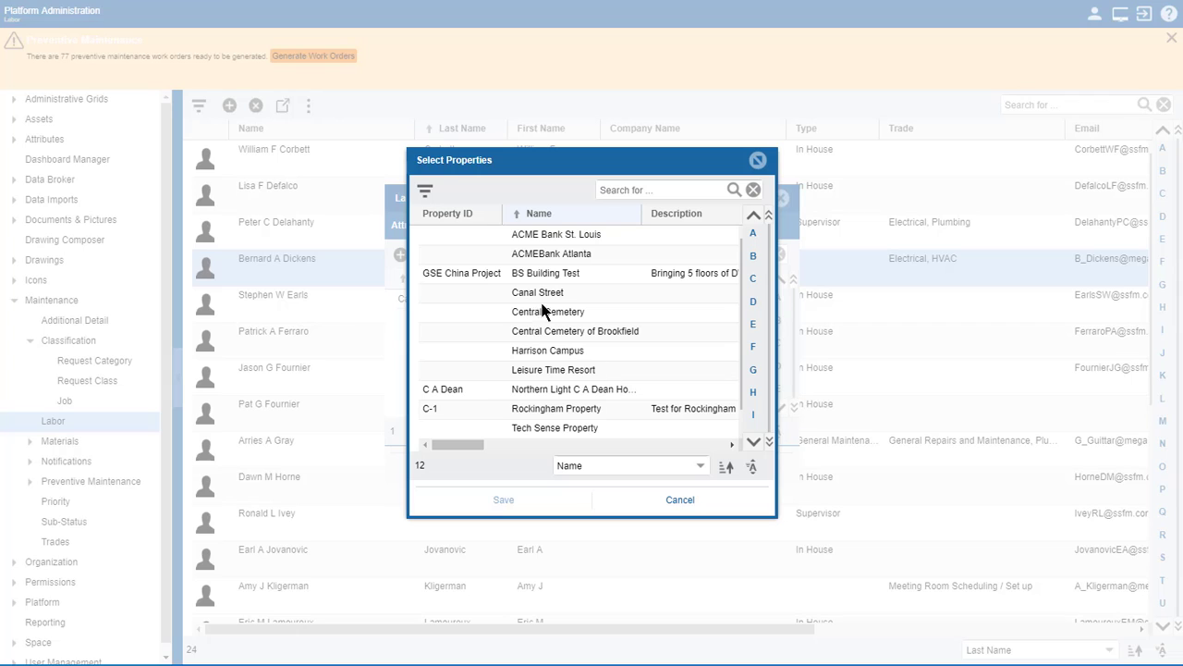
pyautogui.click(554, 351)
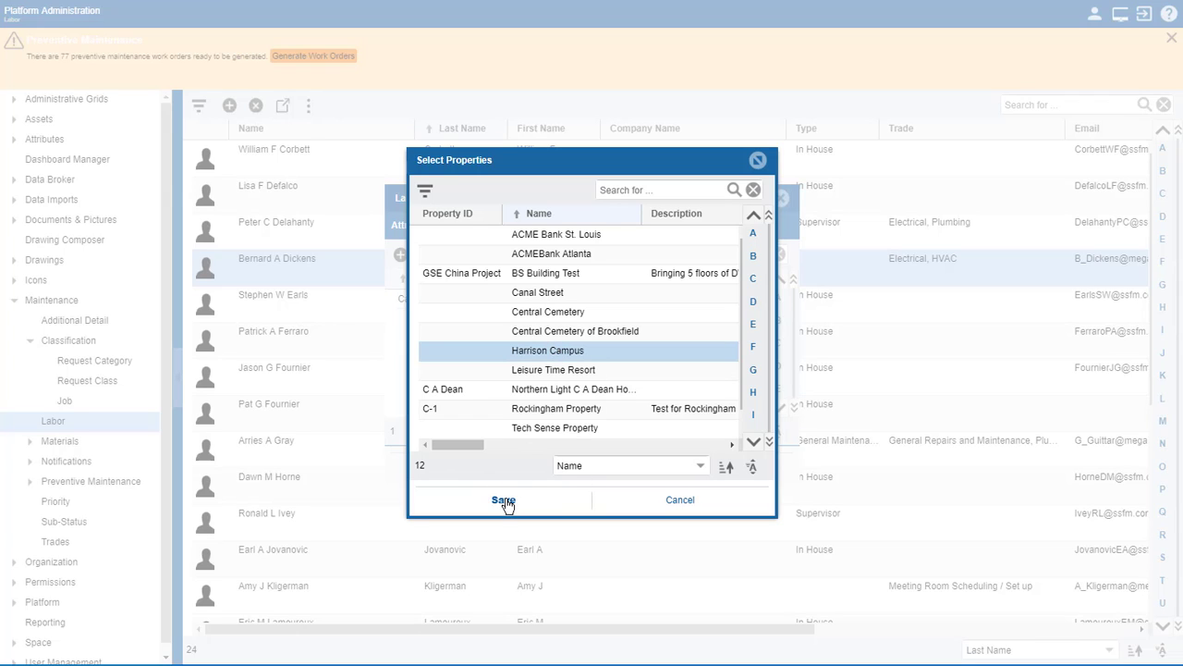
pyautogui.click(504, 499)
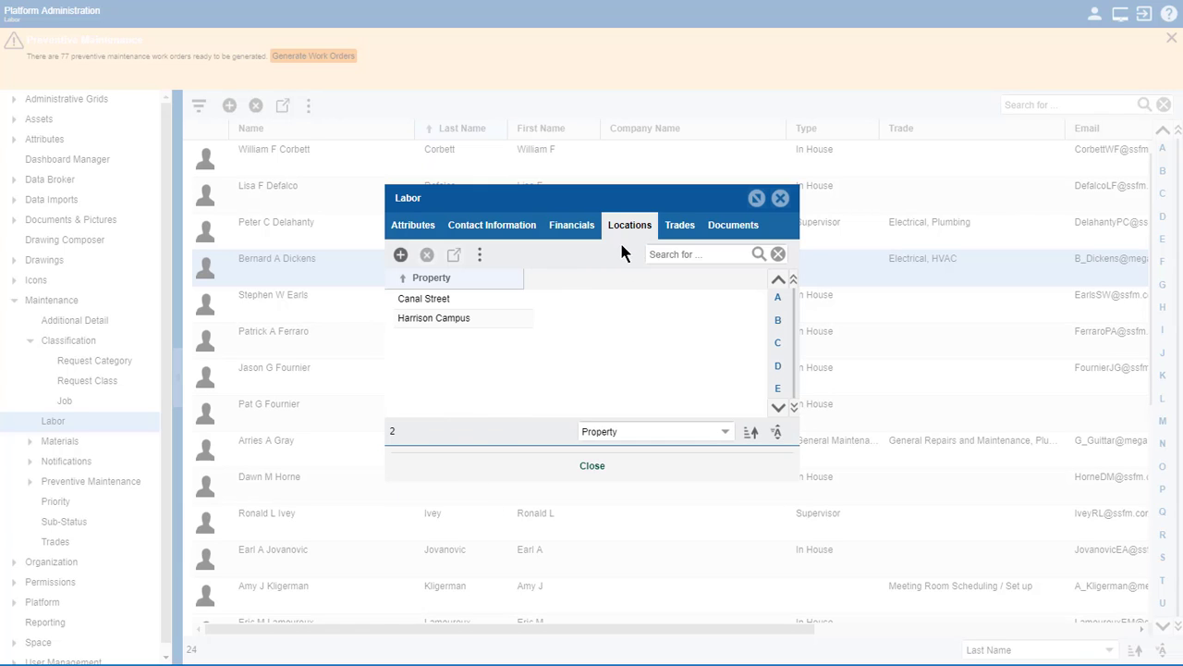
pyautogui.click(678, 234)
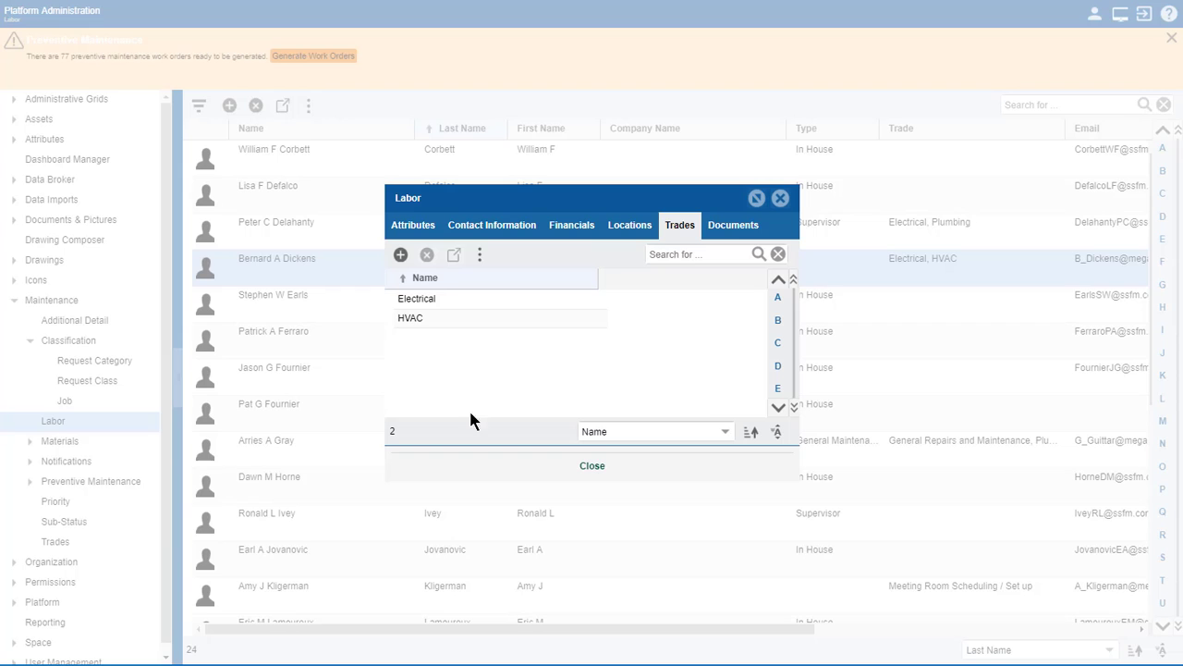
# Close the labor record to return to the May 12–18 weekly Work Orders Schedule.
pyautogui.click(591, 467)
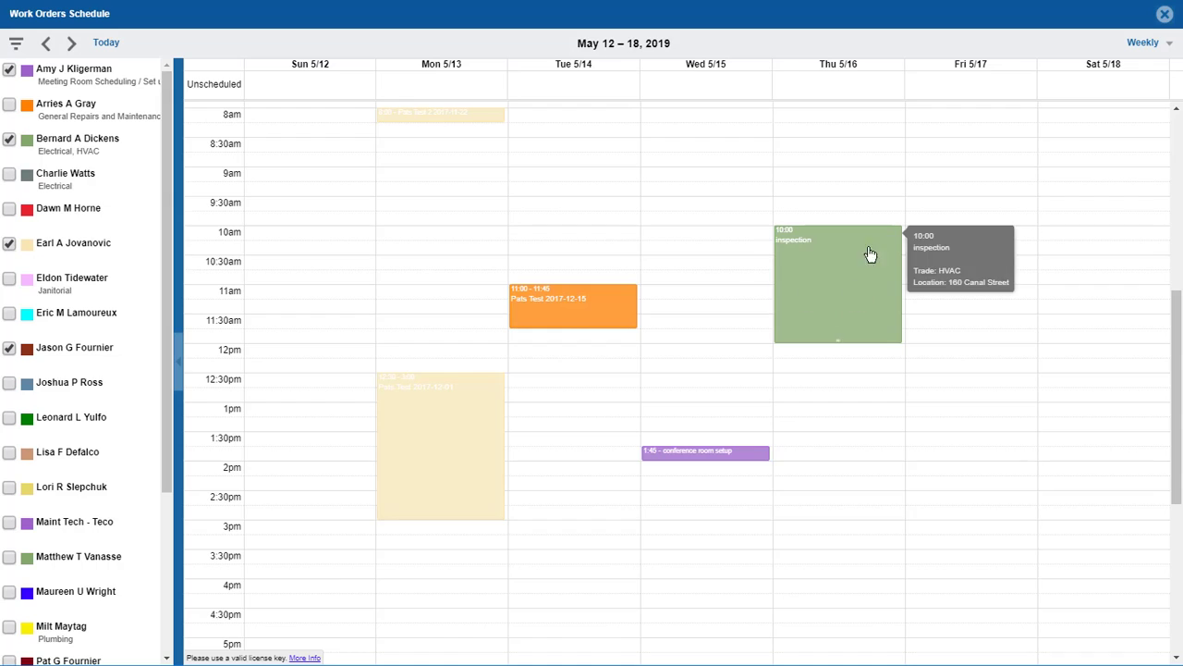
# Switch the schedule view from Weekly to 5 Day Columns for May 13–17, 2019.
pyautogui.moveTo(872, 247)
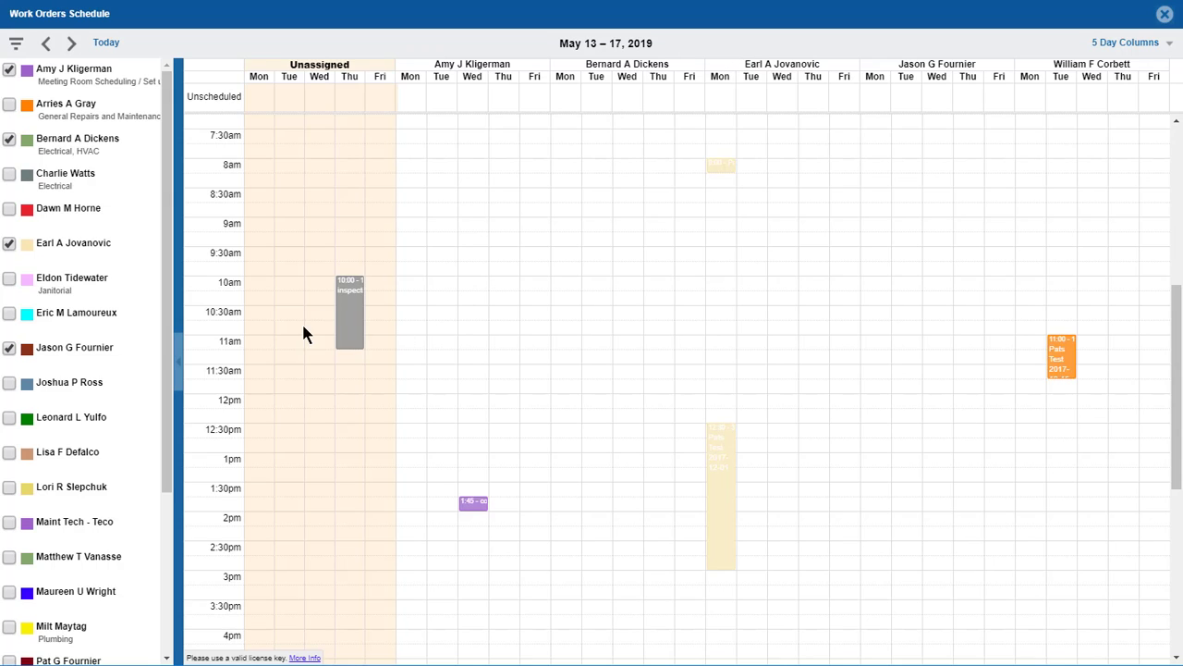
# Move the Unassigned inspection into the technician's Thursday 10:00 slot, accepting the location warning.
pyautogui.moveTo(346, 317)
pyautogui.moveTo(351, 311); pyautogui.dragTo(654, 318)
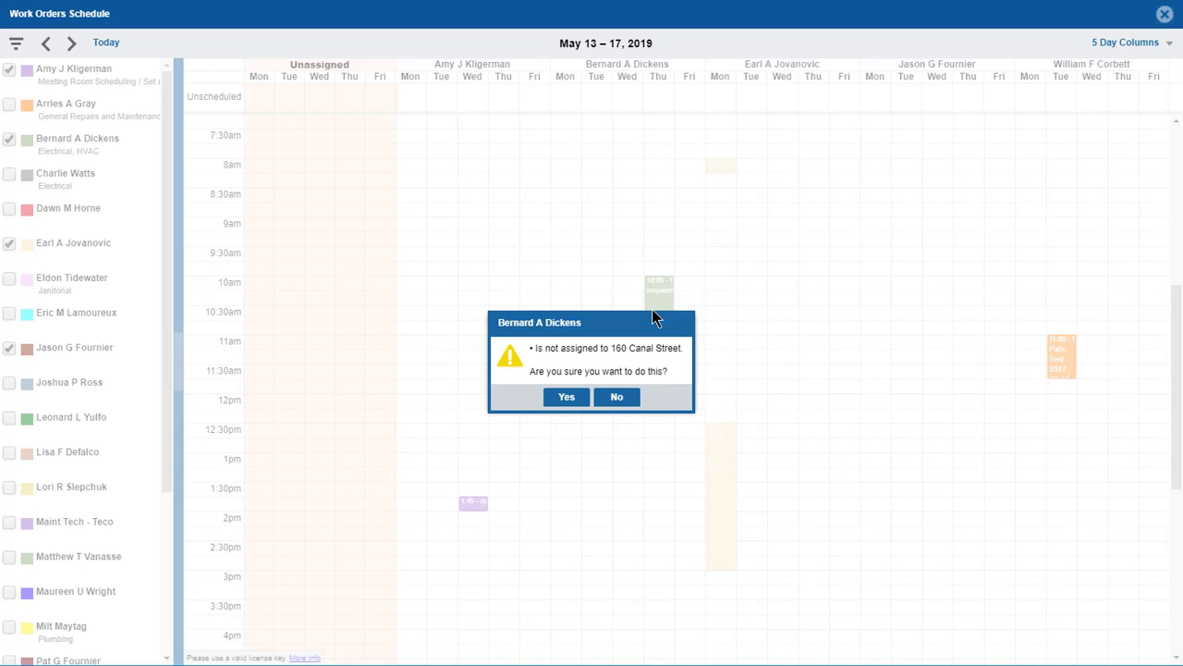
pyautogui.click(569, 399)
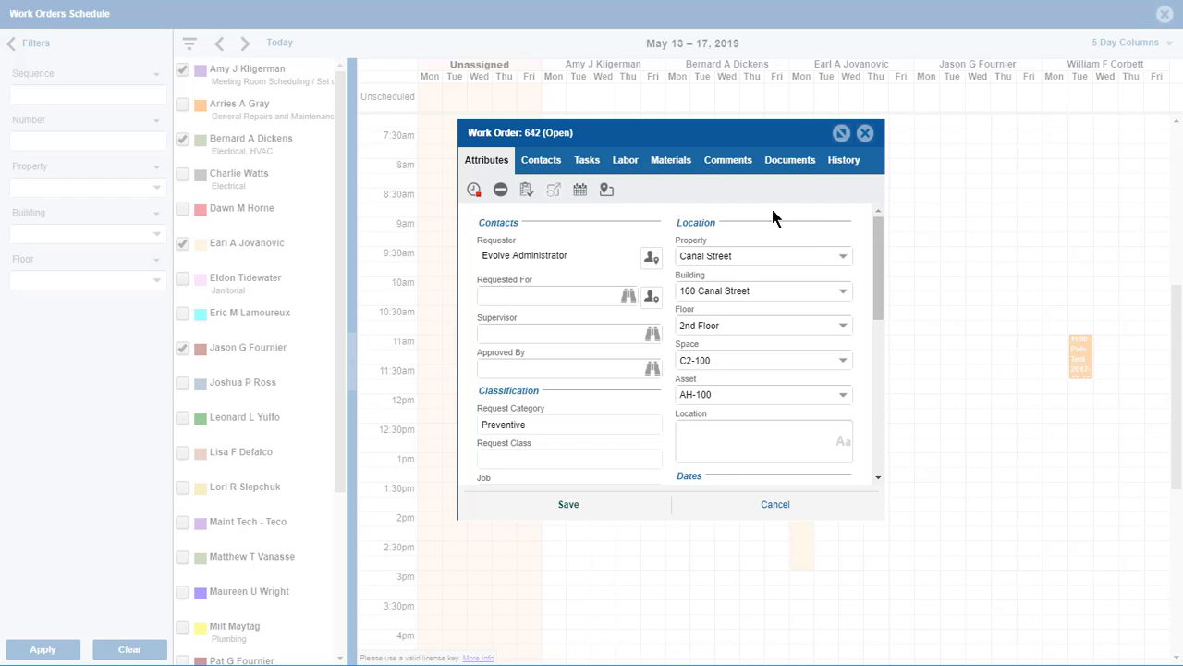
# Close the Work Order 642 dialog, returning to the five-day schedule.
pyautogui.click(777, 507)
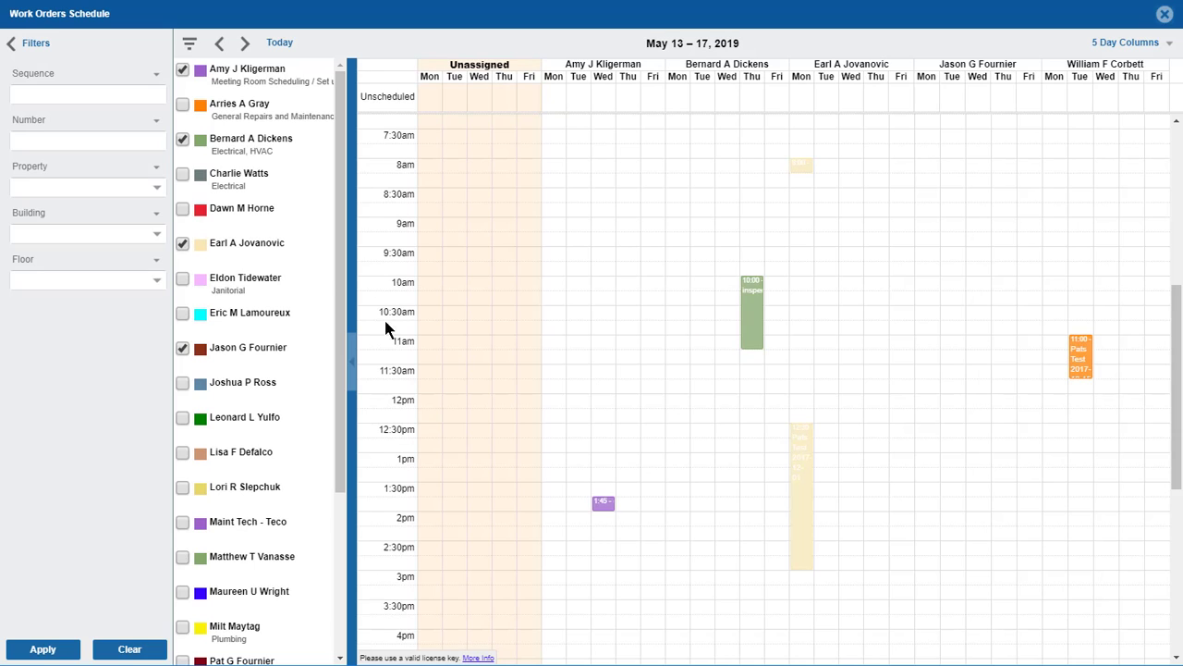